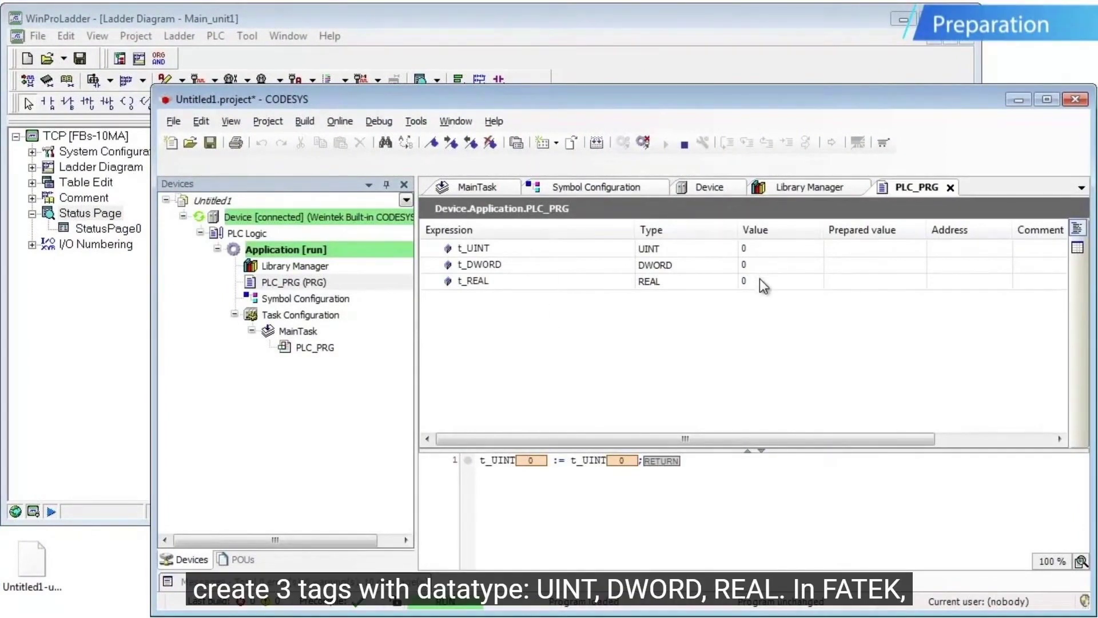
# Switch to WinProLadder and add register D100 to the status monitoring page.
pyautogui.click(50, 18)
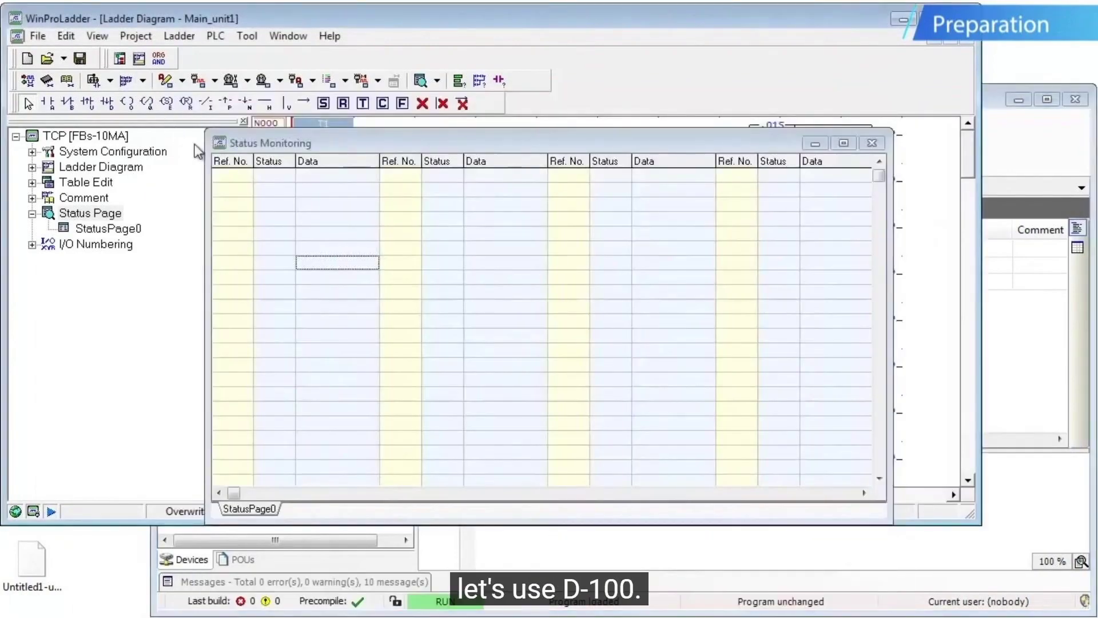
pyautogui.doubleClick(232, 177)
pyautogui.write('D100')
pyautogui.click(518, 360)
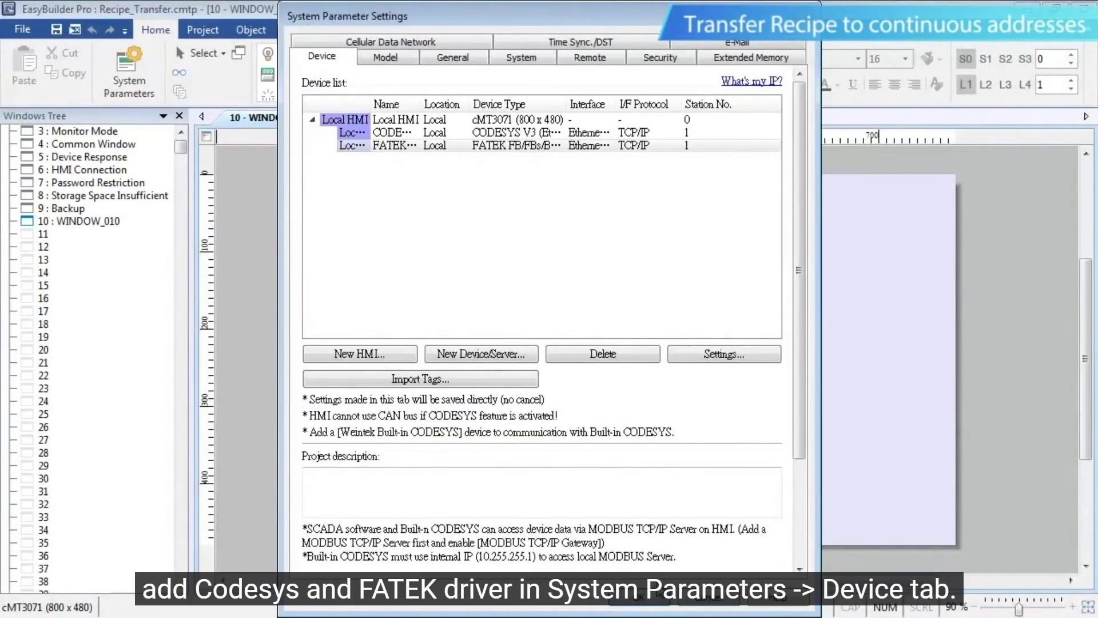
# Accept the system parameter settings in EasyBuilder Pro and add a new recipe to the recipe database.
pyautogui.click(652, 596)
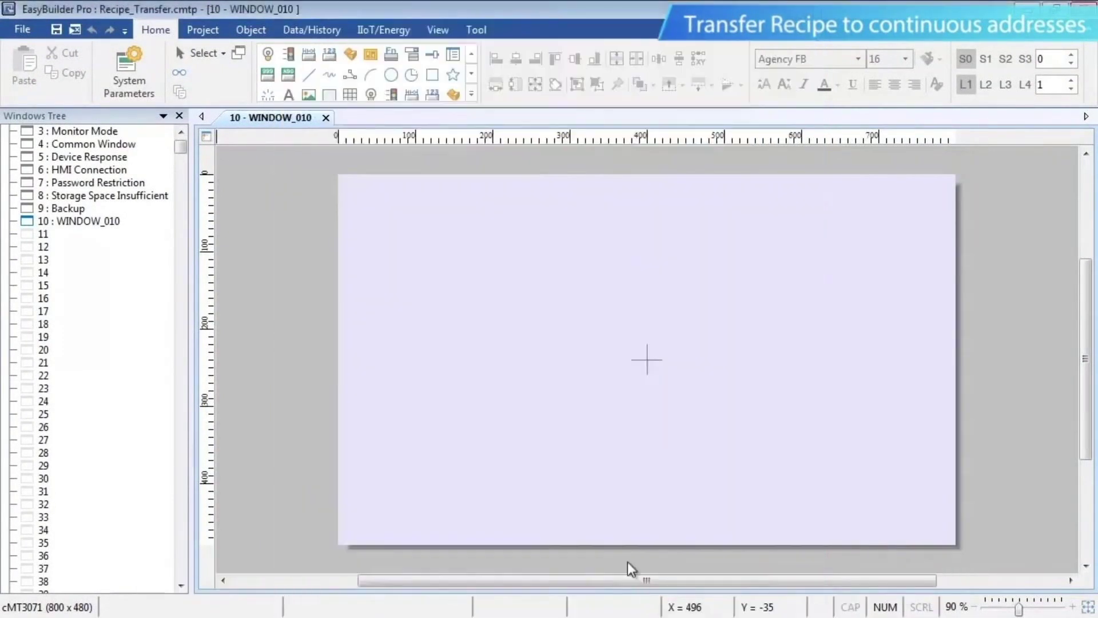
pyautogui.click(321, 29)
pyautogui.click(479, 73)
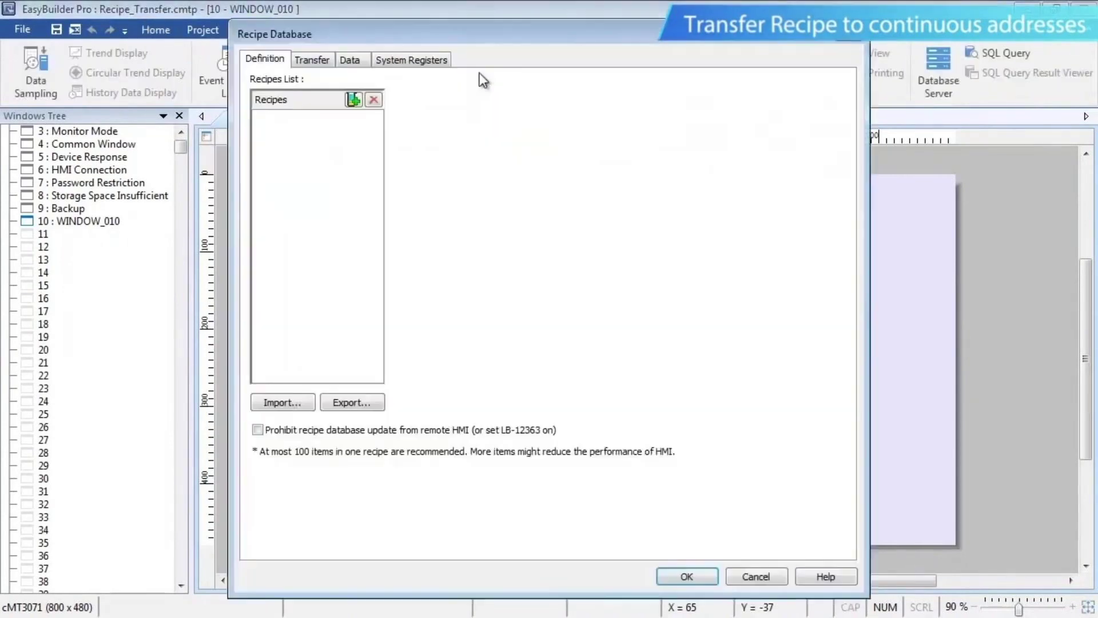
pyautogui.click(354, 101)
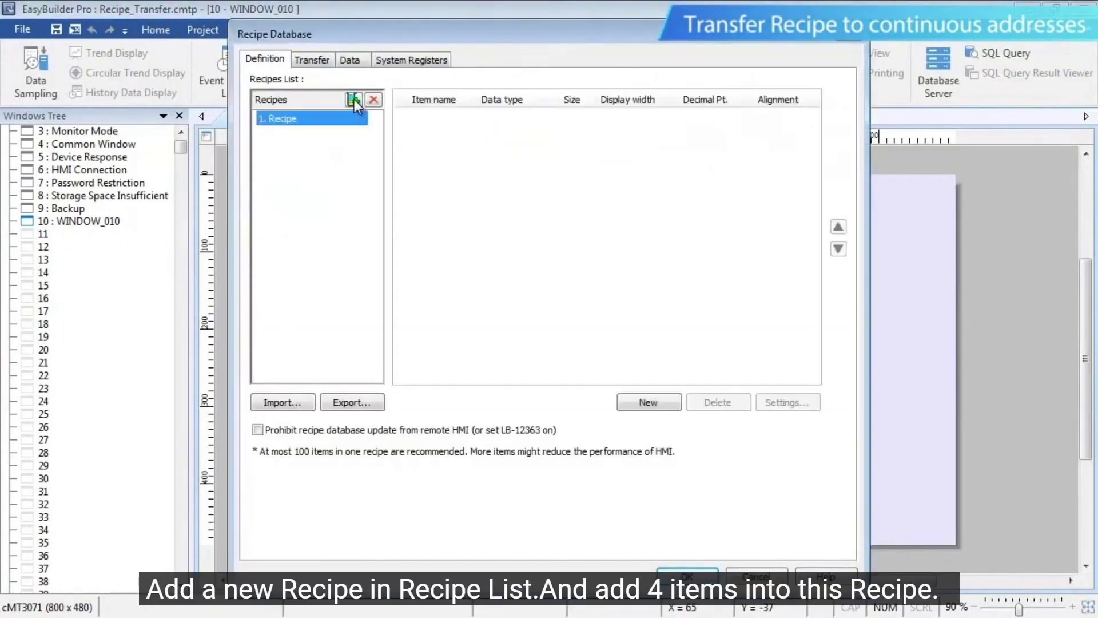
# Add a recipe item named CODESYS_UINT with the data type 16-bit Unsigned.
pyautogui.moveTo(476, 98); pyautogui.dragTo(518, 98)
pyautogui.click(650, 404)
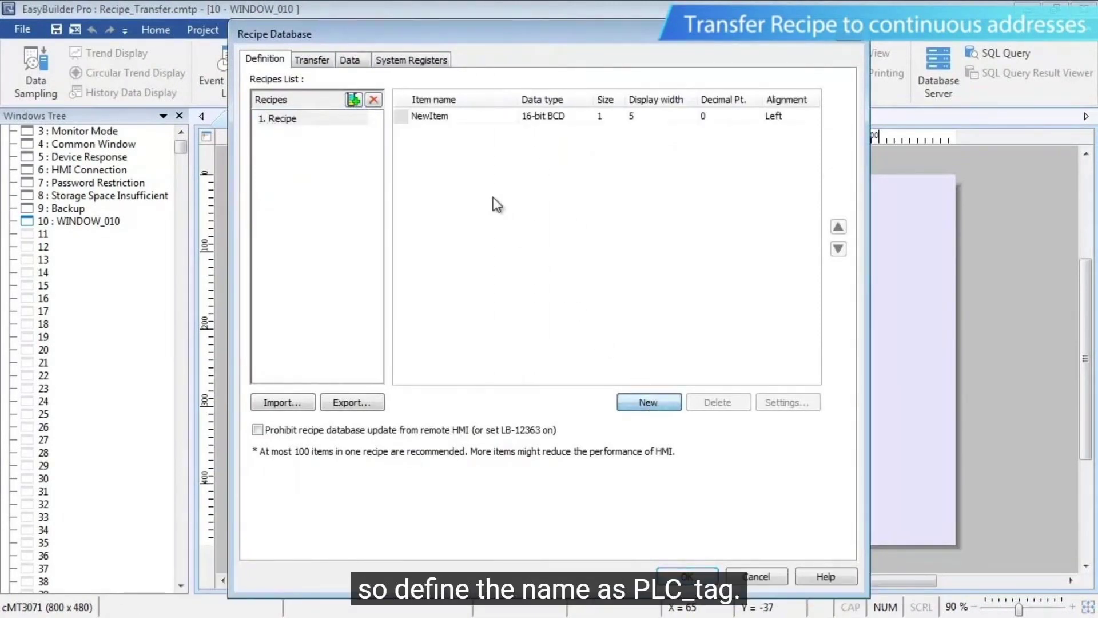
pyautogui.doubleClick(435, 116)
pyautogui.write('CODESYS_UI')
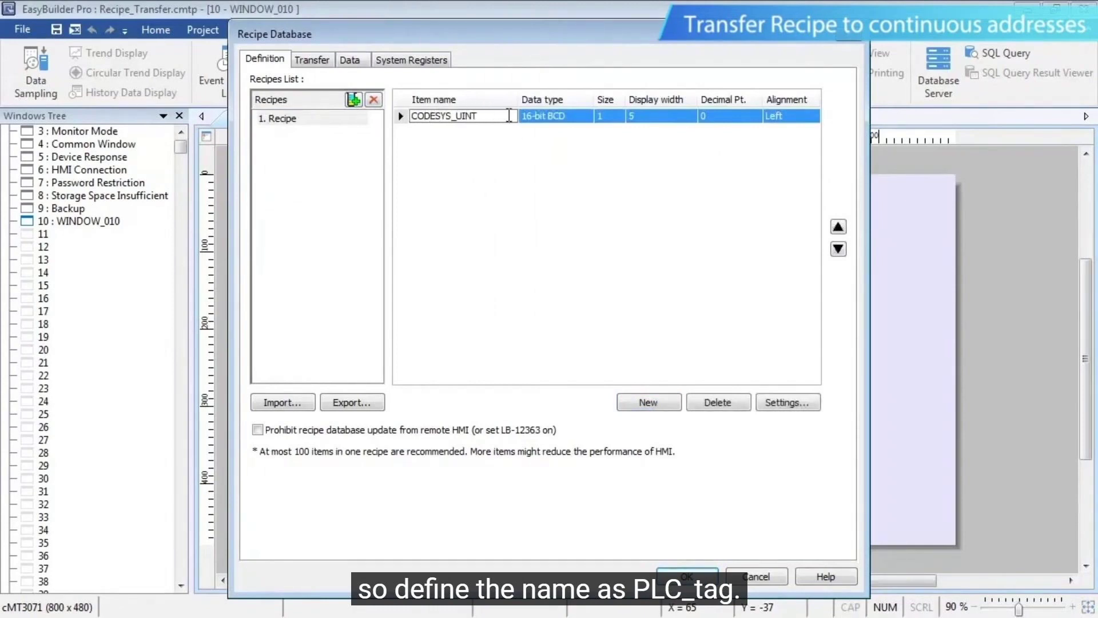
pyautogui.write('NT')
pyautogui.click(554, 115)
pyautogui.click(587, 116)
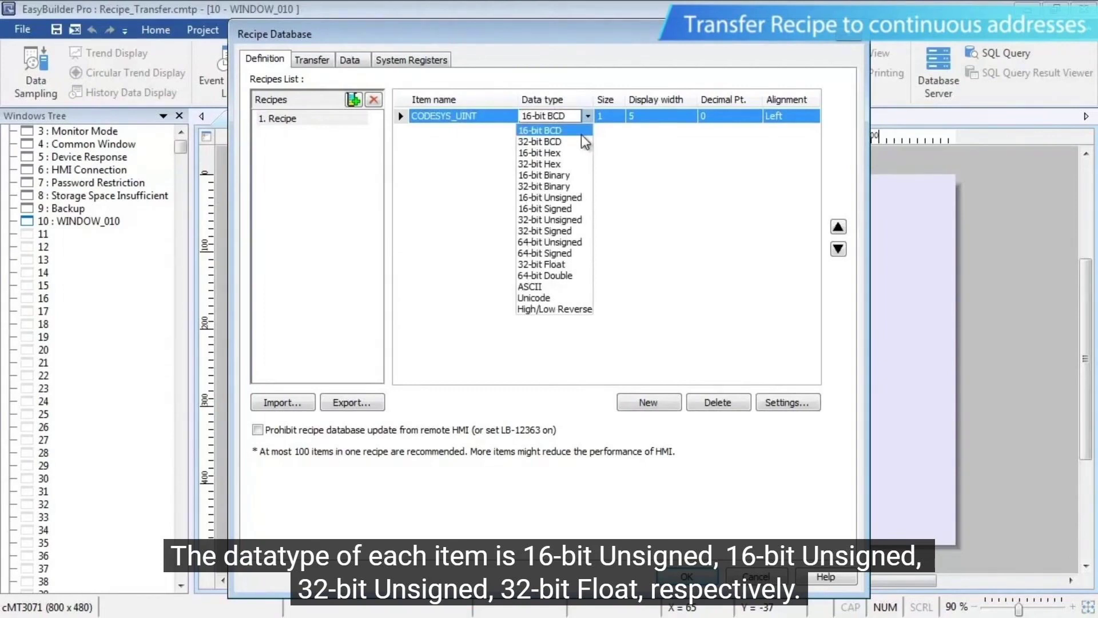
pyautogui.click(550, 197)
# Add the recipe items FATEK_D100 as 16-bit Unsigned and CODESYS_DWORD as 32-bit Unsigned.
pyautogui.click(648, 402)
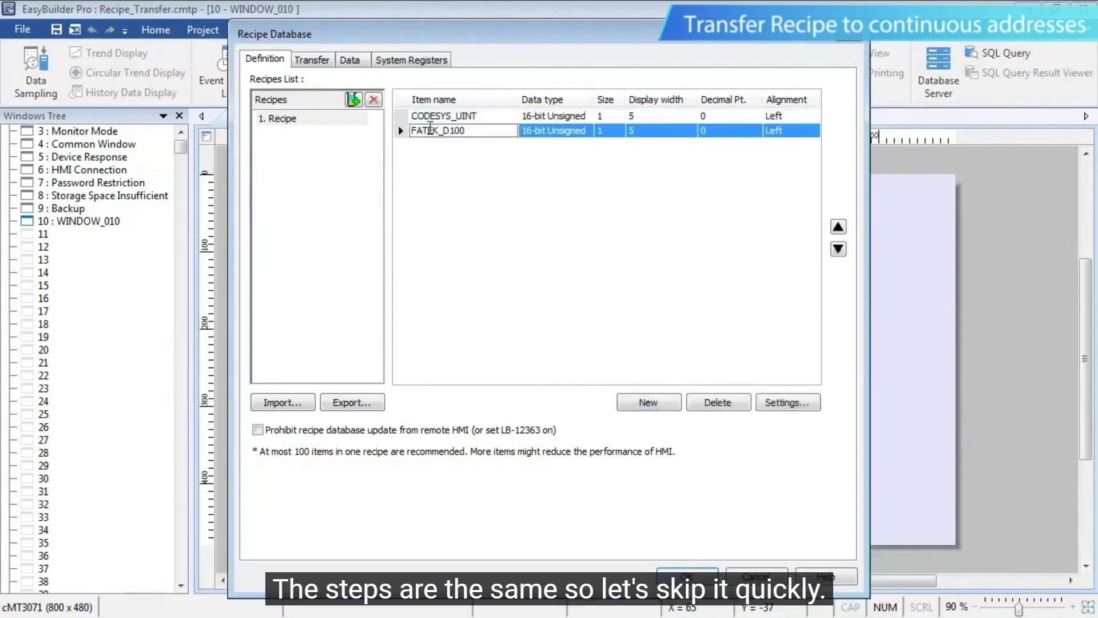
pyautogui.click(647, 402)
pyautogui.doubleClick(430, 145)
pyautogui.write('CODESYS_DWORD')
pyautogui.click(562, 145)
pyautogui.click(587, 146)
pyautogui.click(563, 249)
# Add a fourth recipe item named CODESYS_REAL as 32-bit Float with 2 decimal places.
pyautogui.click(647, 403)
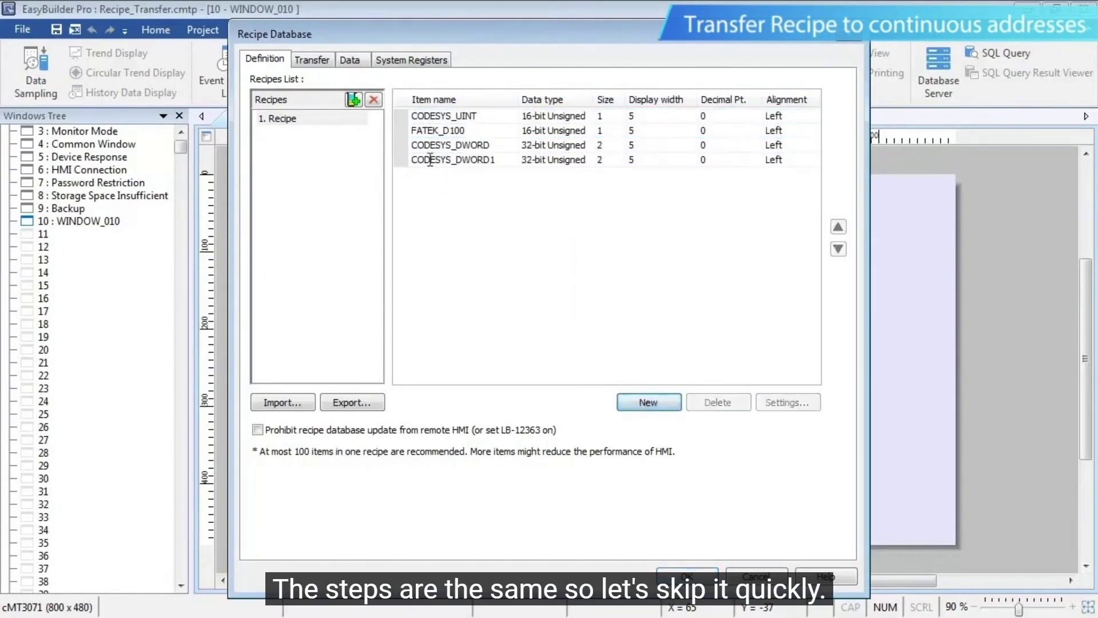
pyautogui.doubleClick(430, 160)
pyautogui.write('CODESYS_REAL')
pyautogui.click(572, 160)
pyautogui.click(587, 160)
pyautogui.click(560, 310)
pyautogui.click(709, 159)
pyautogui.write('2')
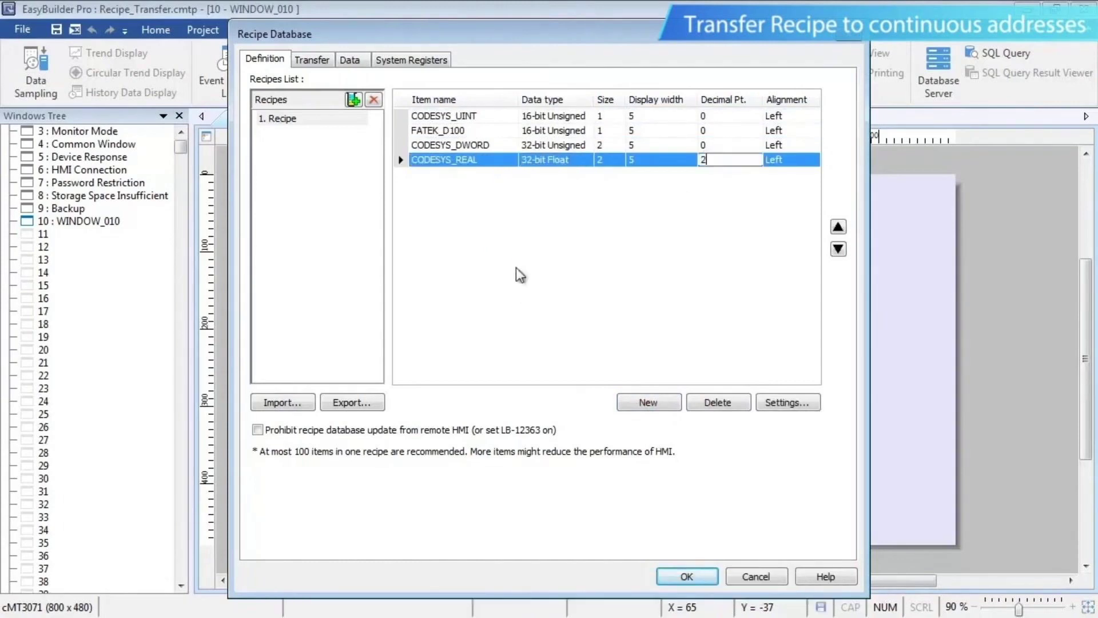
# Import the recipe with its data from recipe.db on the desktop and review the imported records.
pyautogui.click(282, 403)
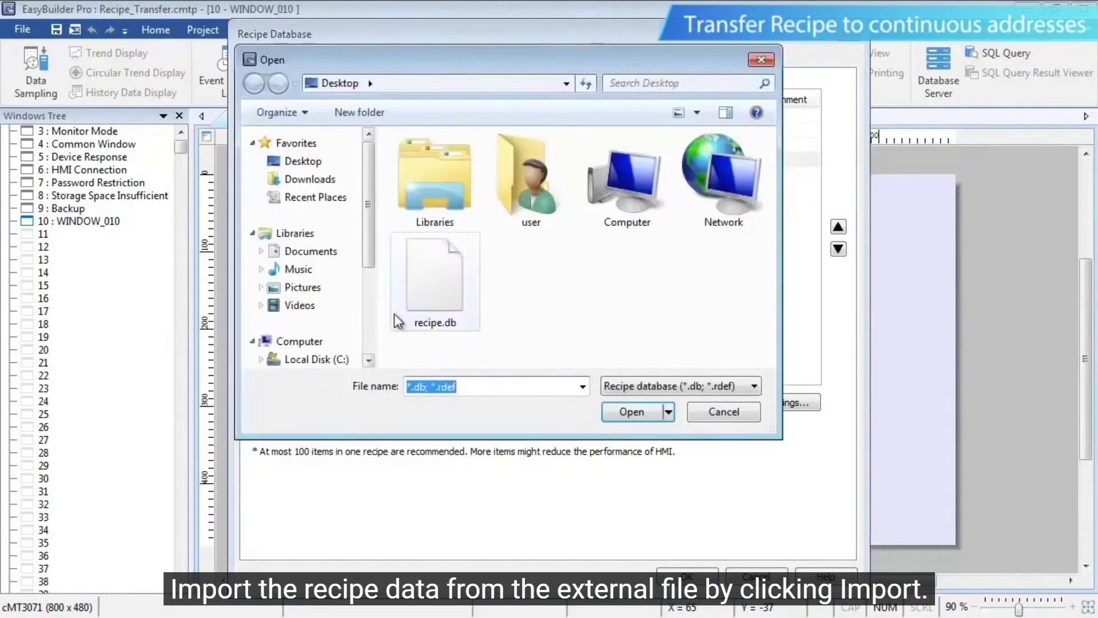
pyautogui.click(435, 282)
pyautogui.click(636, 411)
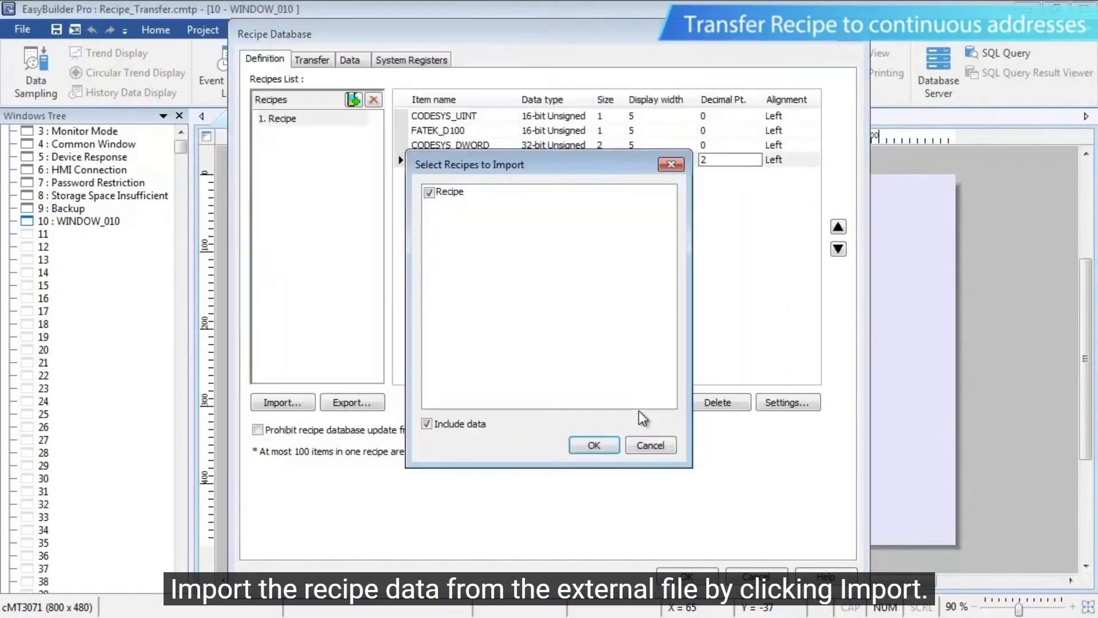
pyautogui.click(595, 445)
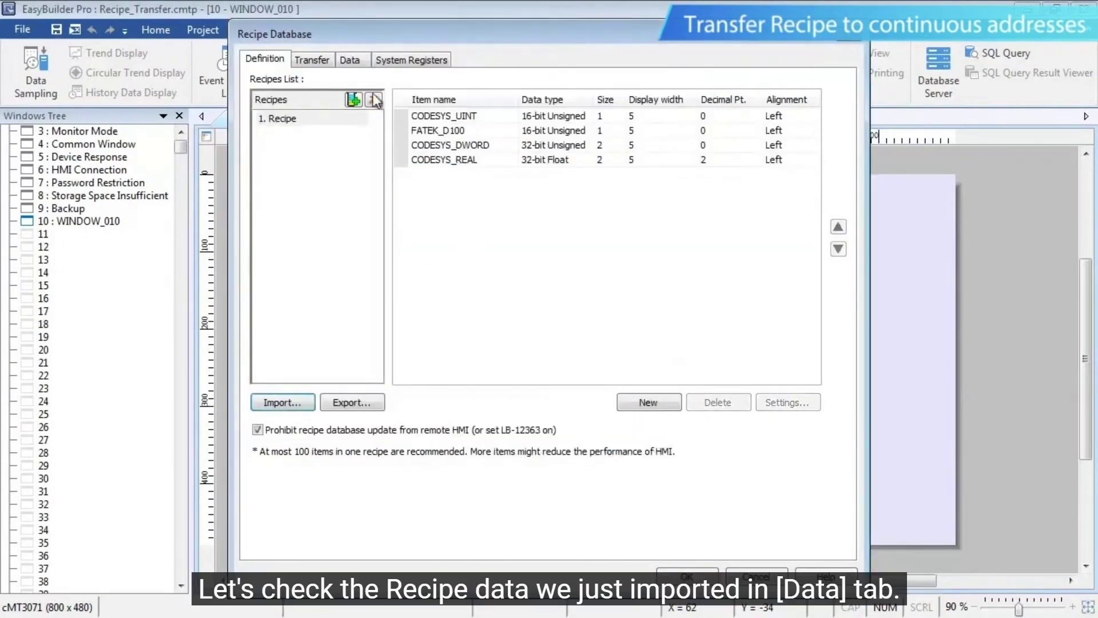
pyautogui.click(353, 61)
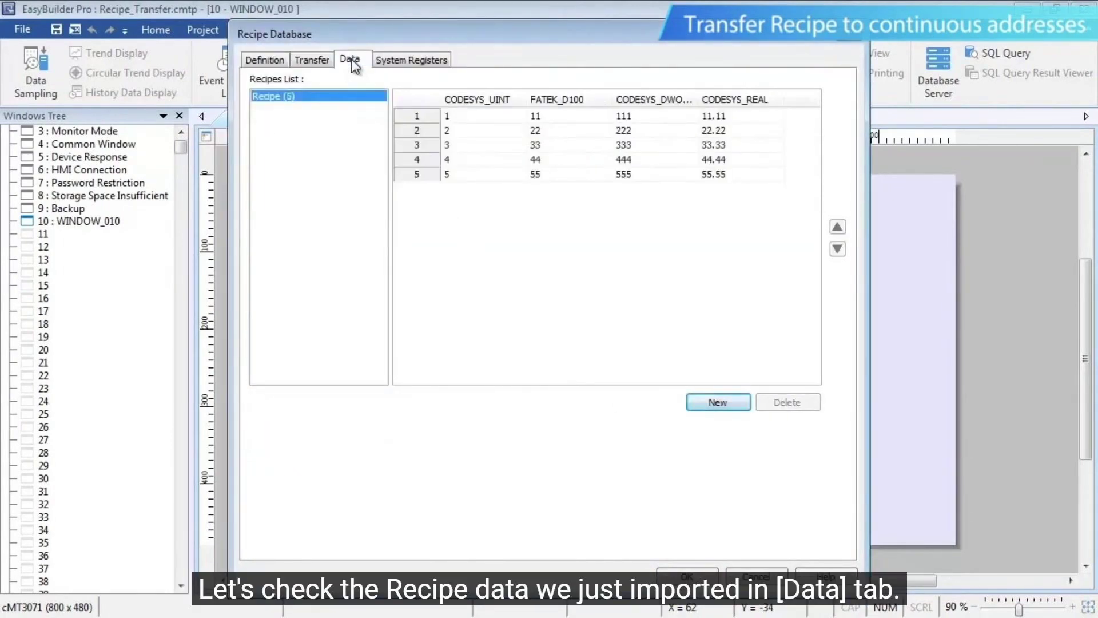
# Enable bulk transfer of the recipe to Local HMI address LW-0 and accept the recipe database settings.
pyautogui.click(307, 60)
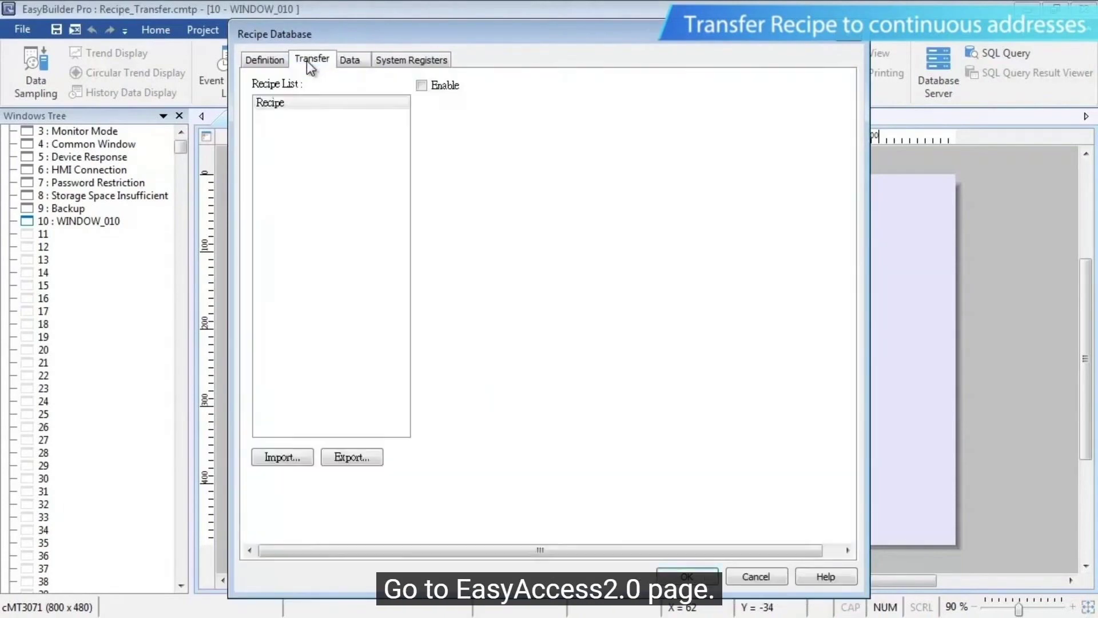
pyautogui.click(438, 87)
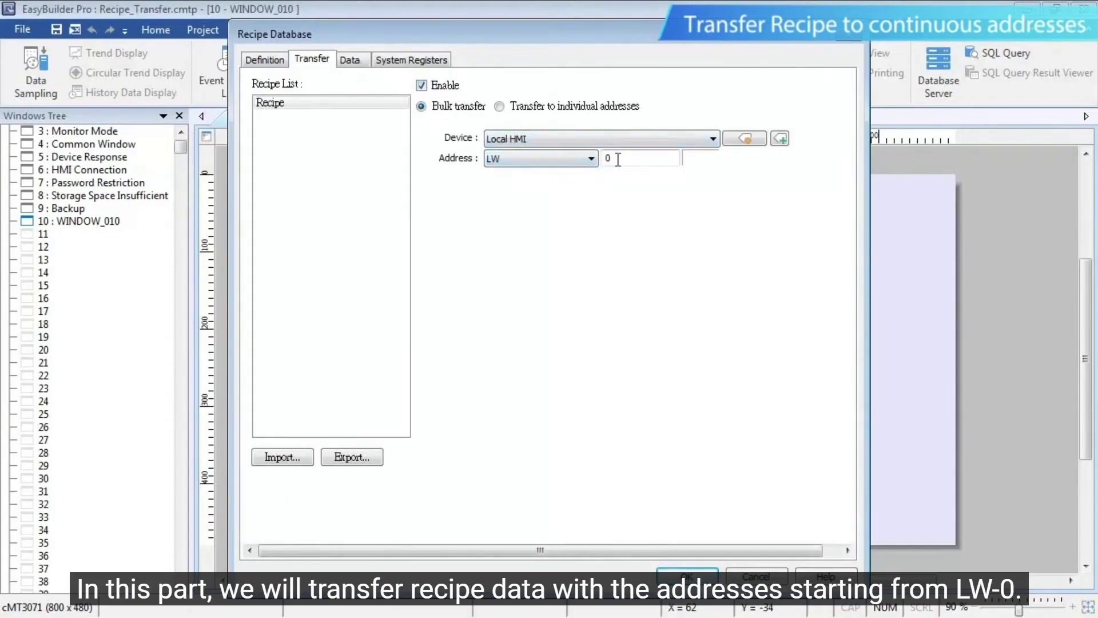
pyautogui.click(688, 576)
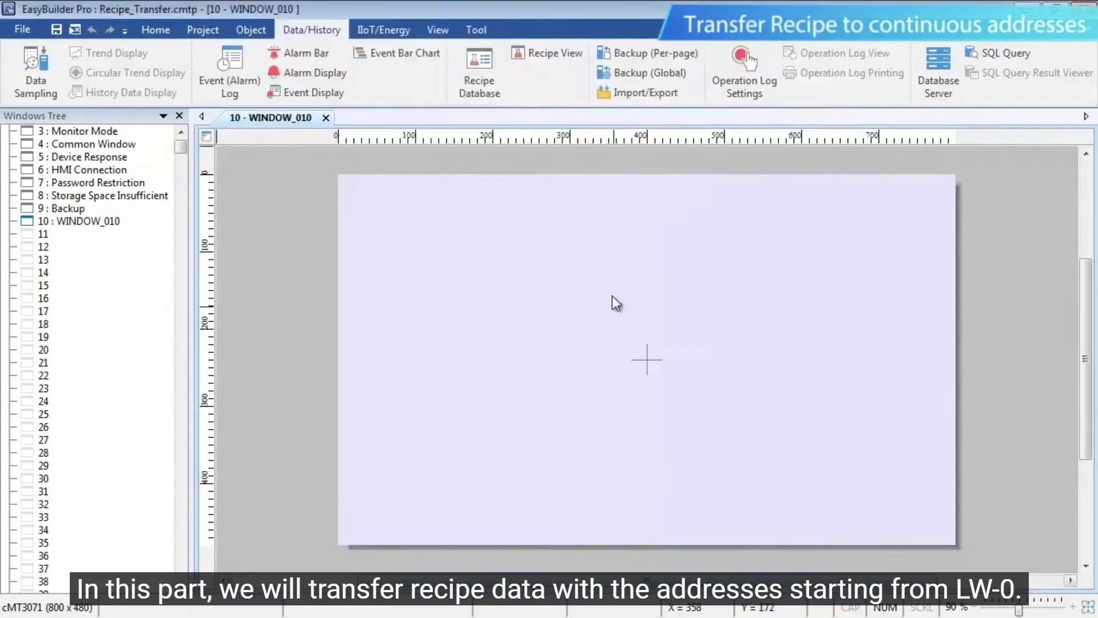
# Place a recipe view showing all four items in the upper part of WINDOW_010, enlarged to about 720 by 240 pixels.
pyautogui.click(551, 58)
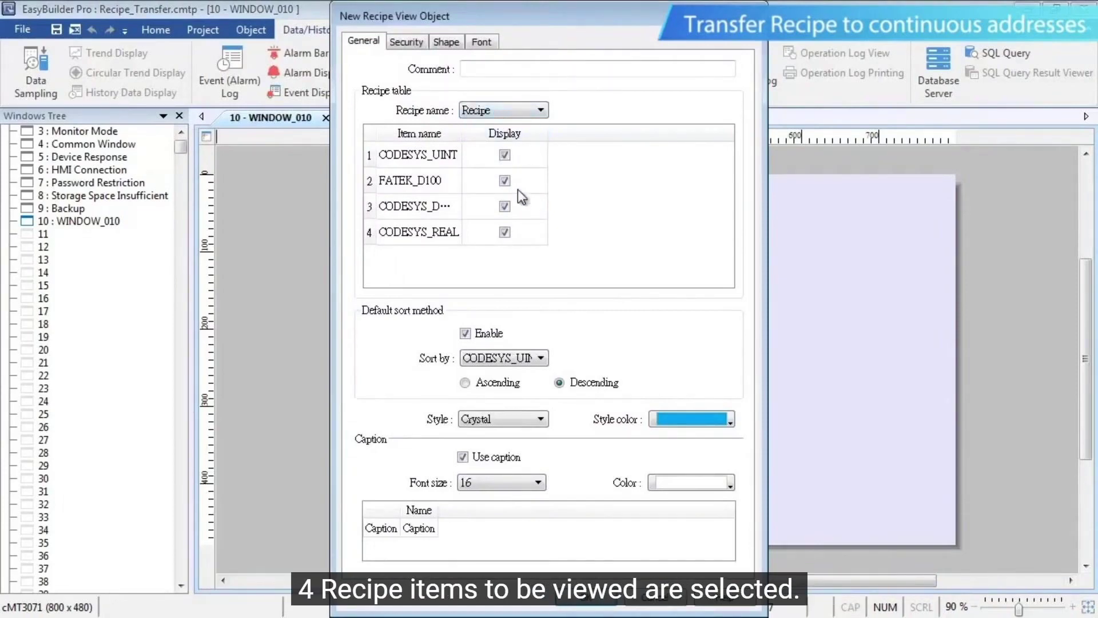
pyautogui.click(589, 603)
pyautogui.click(372, 197)
pyautogui.moveTo(581, 328); pyautogui.dragTo(926, 377)
# Add a numeric object reading the Local HMI RECIPE item CODESYS_UINT and place it below the recipe view's left part.
pyautogui.click(250, 30)
pyautogui.click(563, 67)
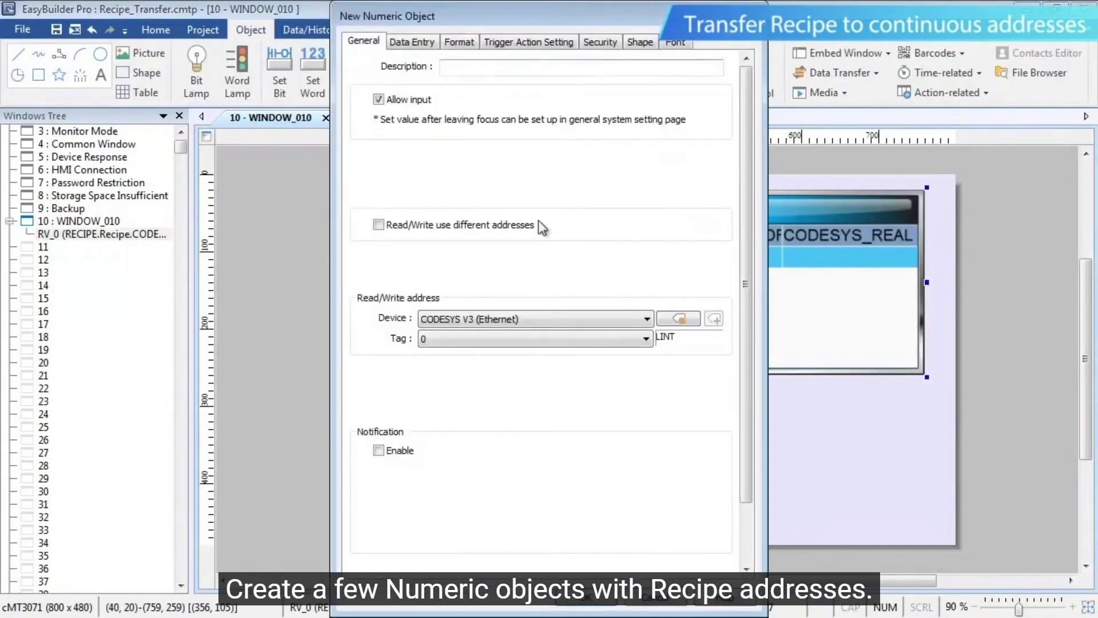
pyautogui.click(497, 320)
pyautogui.click(483, 334)
pyautogui.click(462, 339)
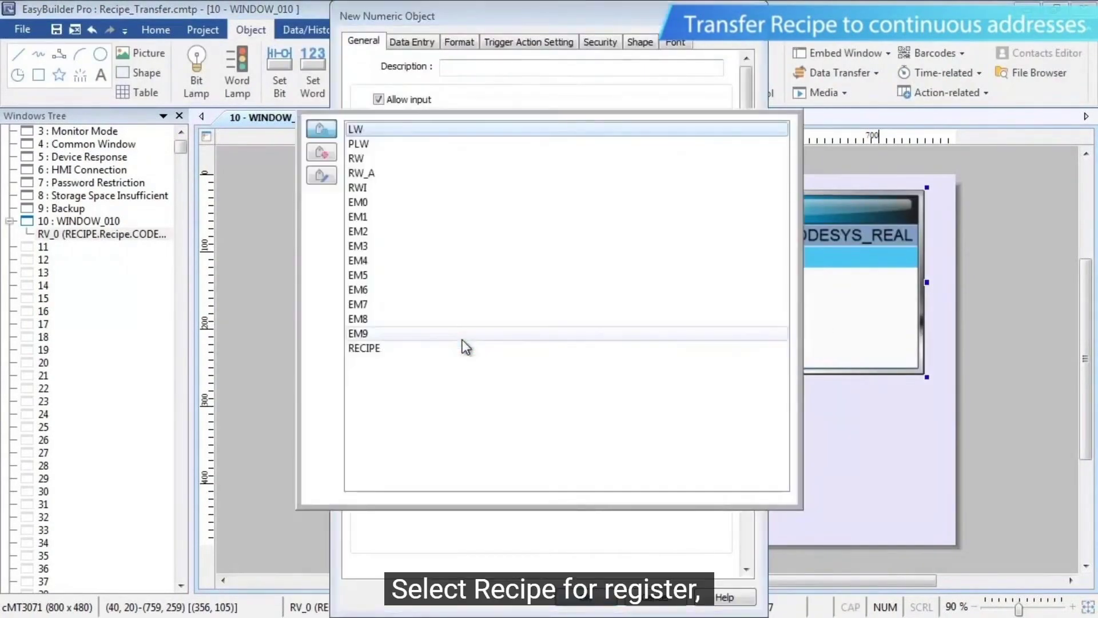
pyautogui.click(370, 347)
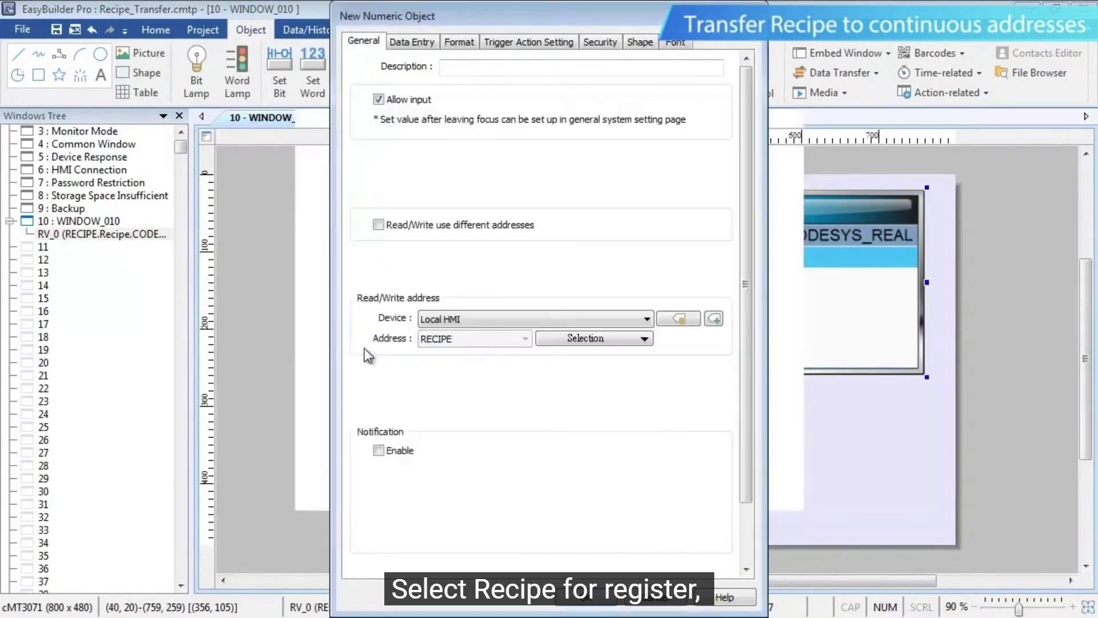
pyautogui.click(588, 337)
pyautogui.moveTo(581, 358)
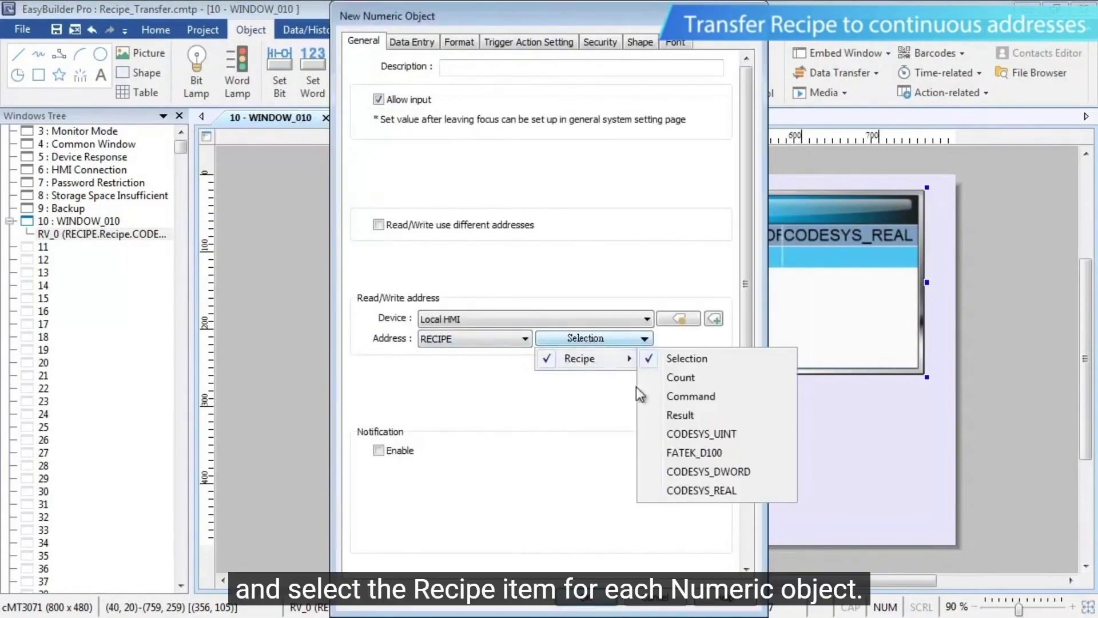
pyautogui.click(712, 435)
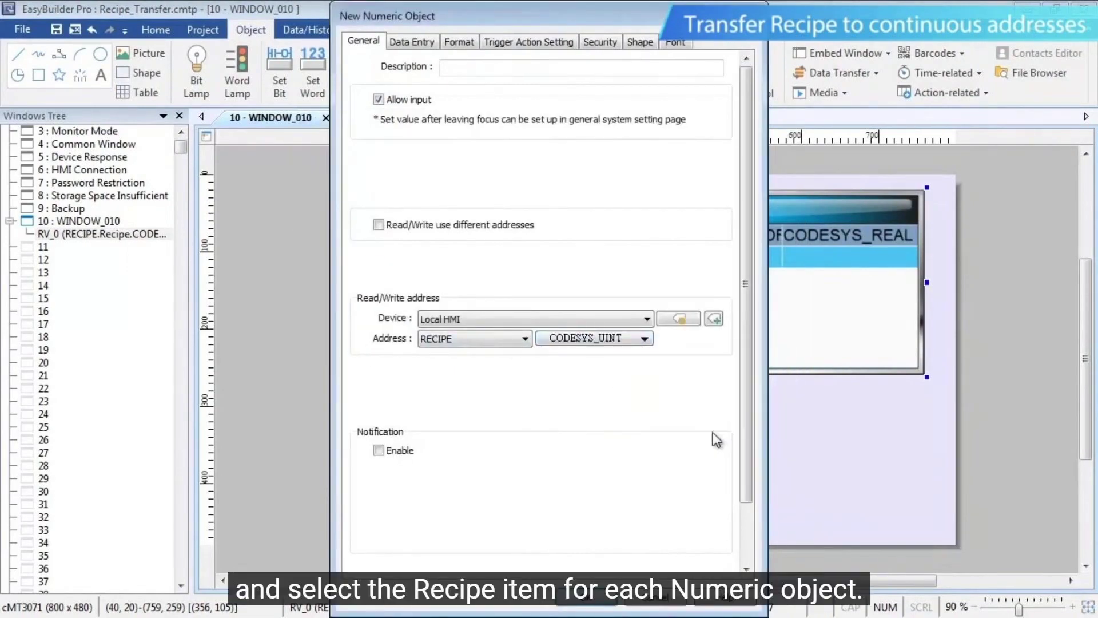
pyautogui.click(587, 597)
pyautogui.click(432, 394)
# Add a numeric object for the recipe item FATEK_D100 to the right of the CODESYS_UINT one.
pyautogui.click(563, 70)
pyautogui.click(595, 338)
pyautogui.moveTo(589, 358)
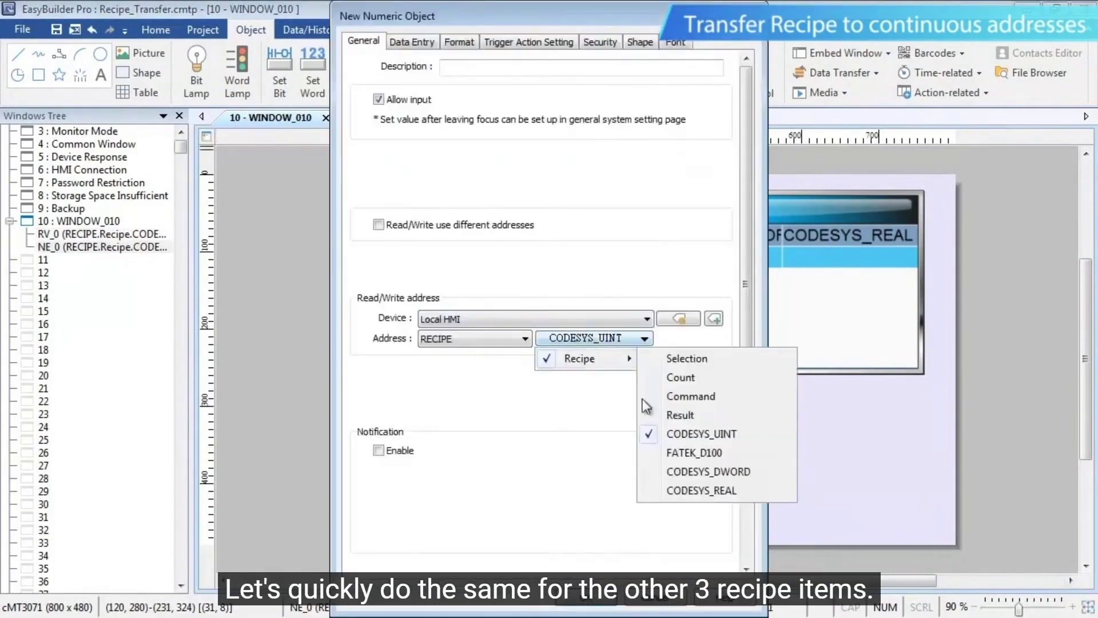
pyautogui.click(694, 453)
pyautogui.click(587, 597)
pyautogui.click(539, 392)
# Add a numeric object for the recipe item CODESYS_DWORD to the right of the FATEK_D100 one.
pyautogui.click(564, 72)
pyautogui.click(592, 340)
pyautogui.click(708, 472)
pyautogui.click(587, 598)
pyautogui.click(647, 392)
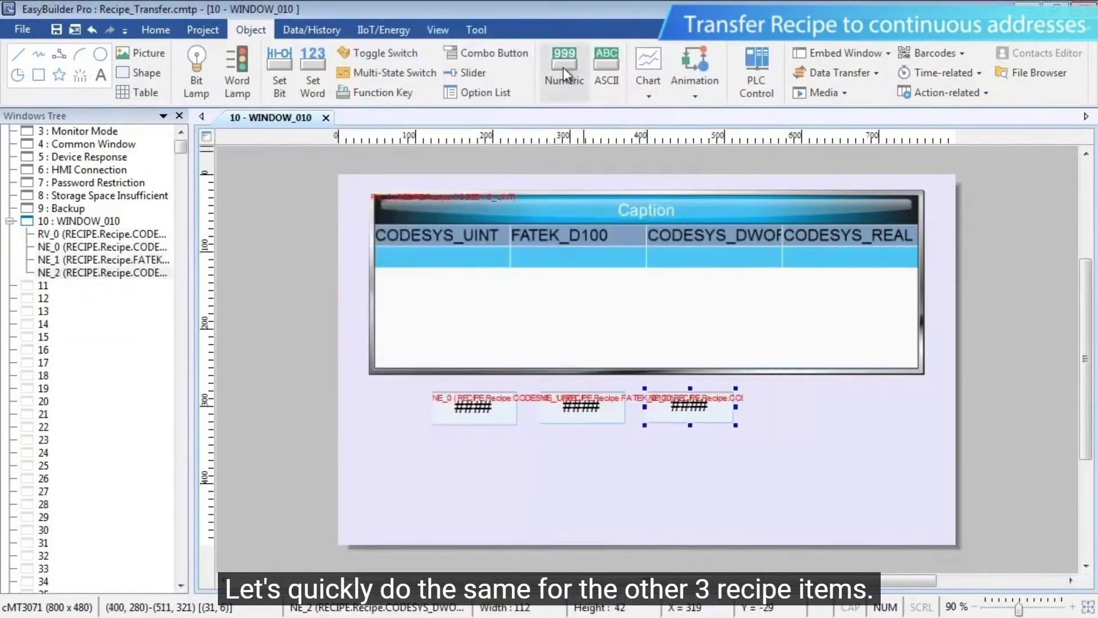
# Add a numeric object for the recipe item CODESYS_REAL at the right end of the numeric row.
pyautogui.click(564, 72)
pyautogui.click(591, 340)
pyautogui.click(708, 490)
pyautogui.click(586, 598)
pyautogui.click(757, 391)
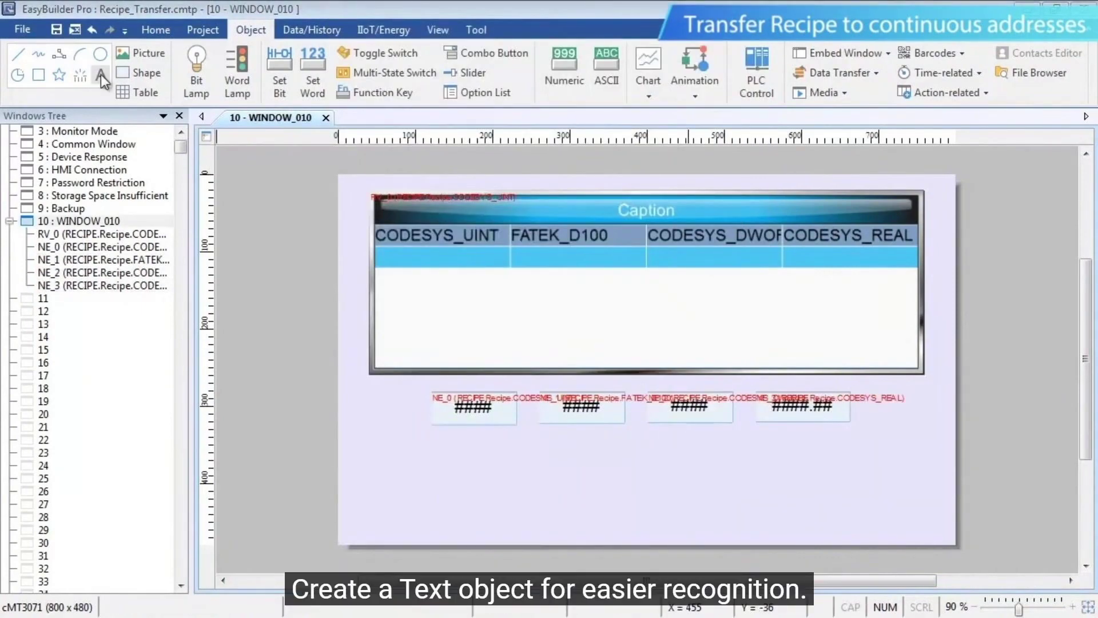
# Add a text label reading "Recipe" to the left of the numeric row.
pyautogui.click(100, 74)
pyautogui.write('Recipe')
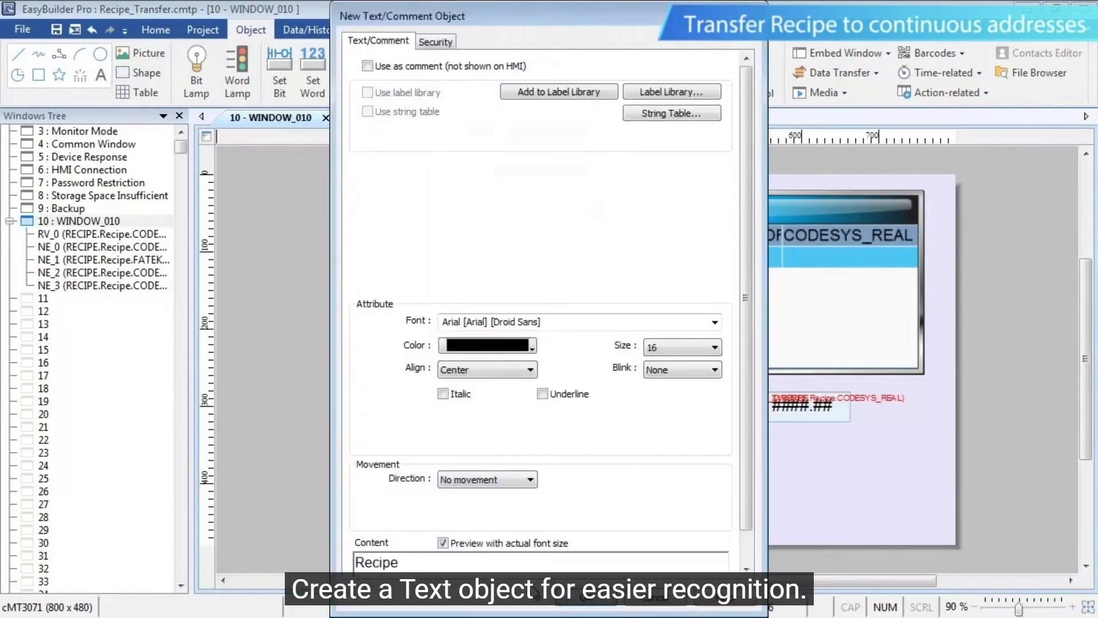
pyautogui.click(579, 600)
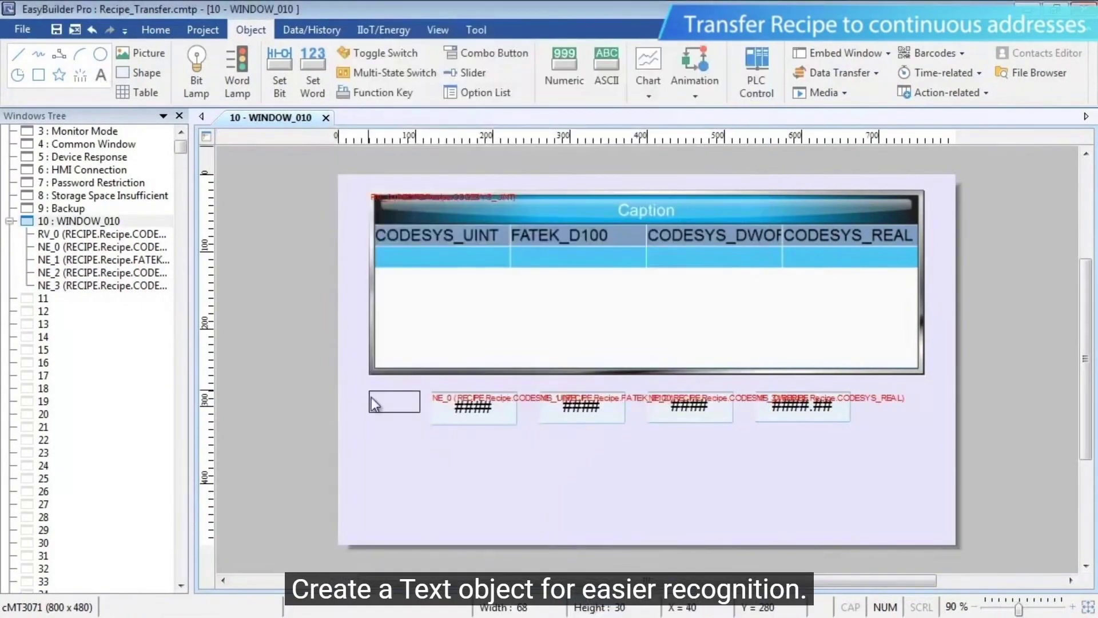
pyautogui.click(394, 402)
# Add a numeric object for Local HMI address LW-0 and place it directly below the CODESYS_UINT numeric object.
pyautogui.click(563, 67)
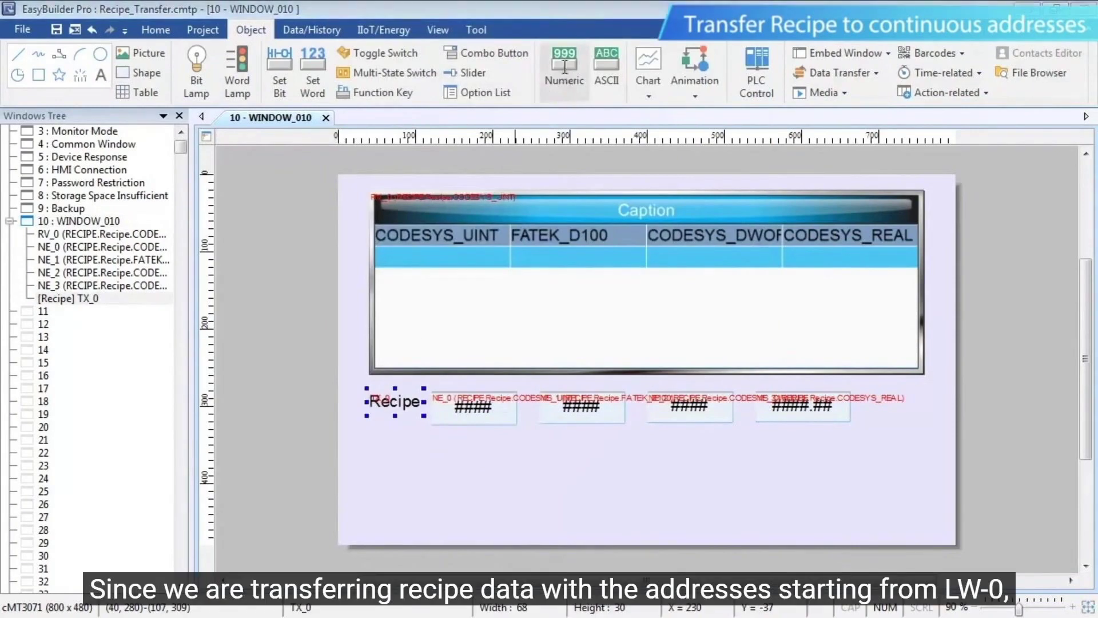
pyautogui.click(462, 338)
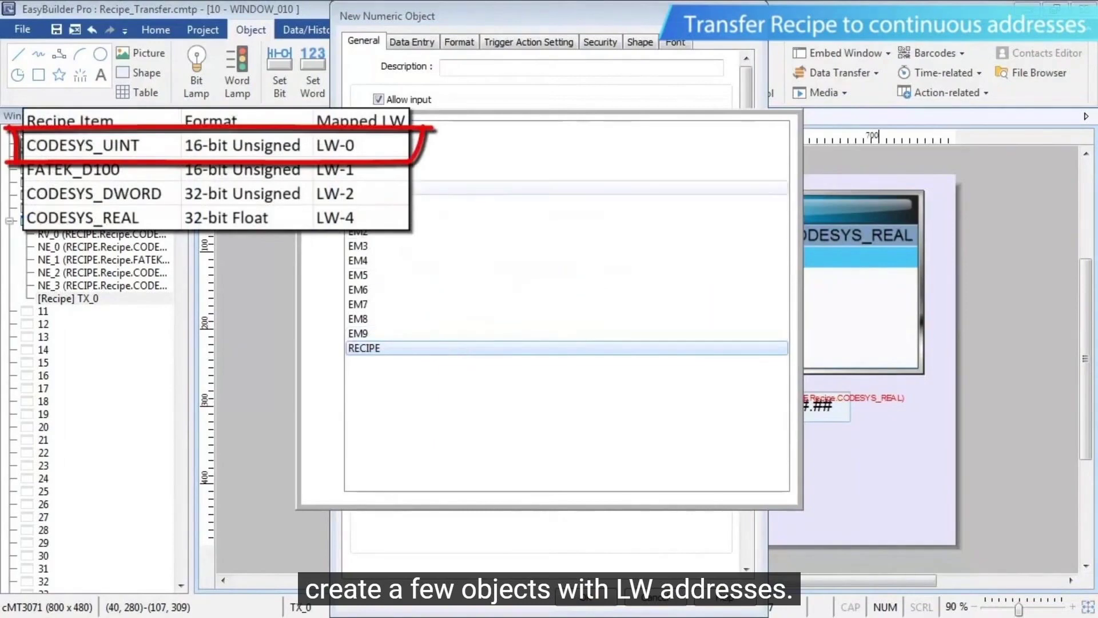
pyautogui.click(380, 128)
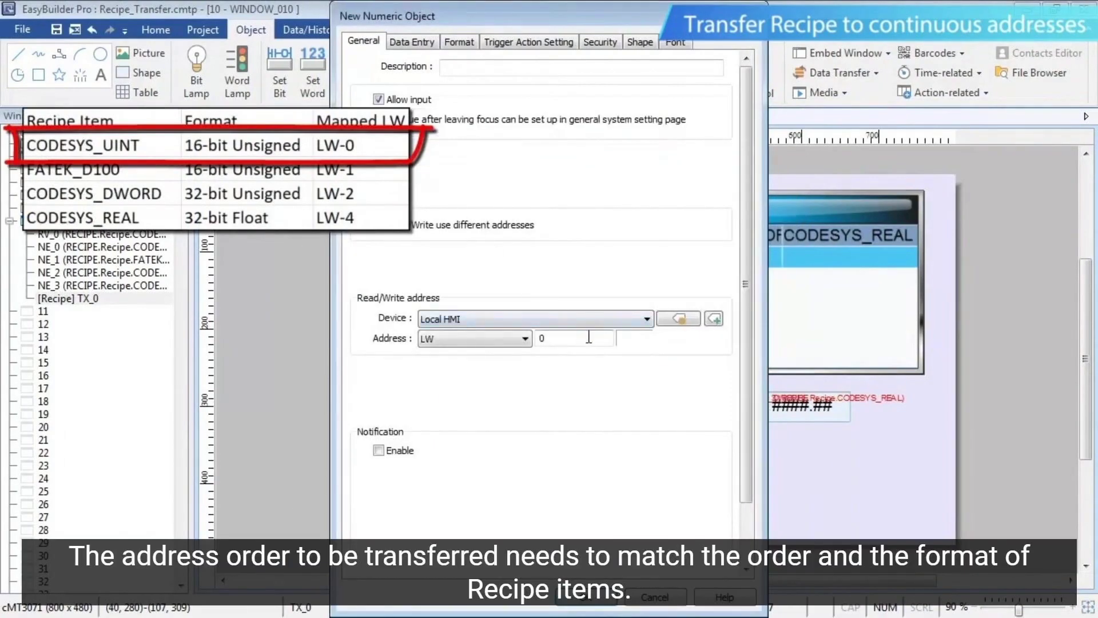
pyautogui.click(587, 598)
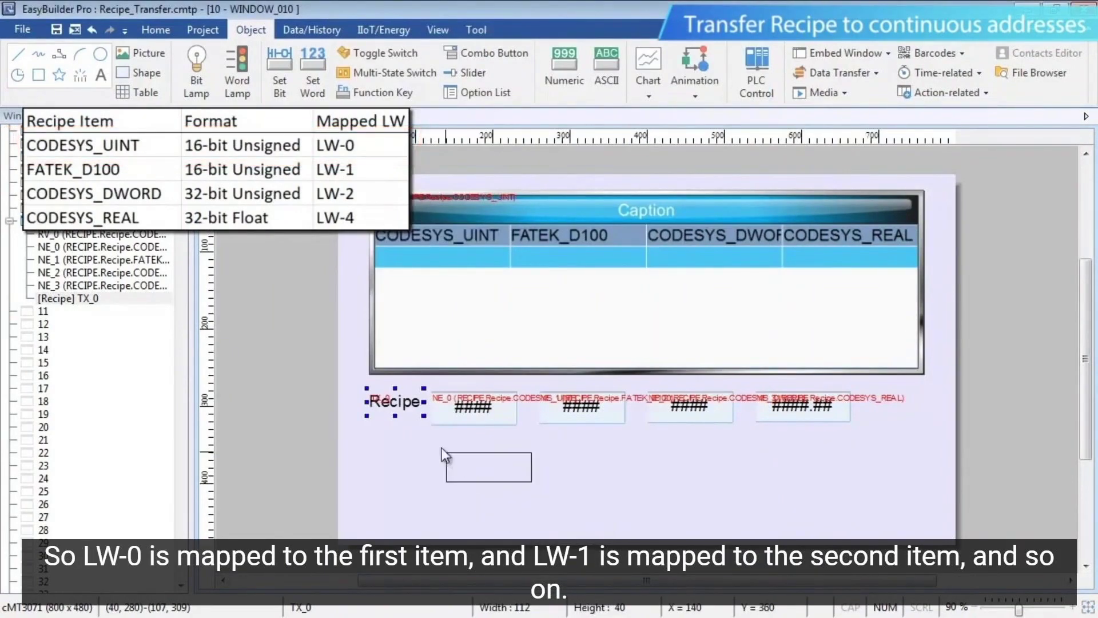
pyautogui.click(431, 437)
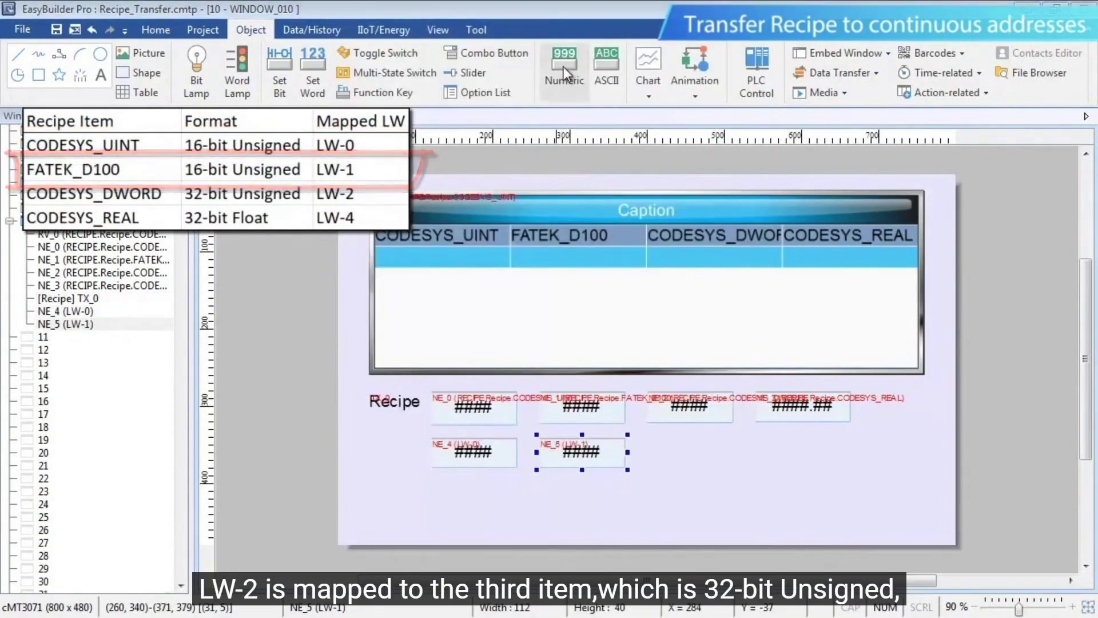
# Add a numeric object for Local HMI address LW-2 in 32-bit Unsigned format, below the CODESYS_DWORD numeric object.
pyautogui.click(564, 67)
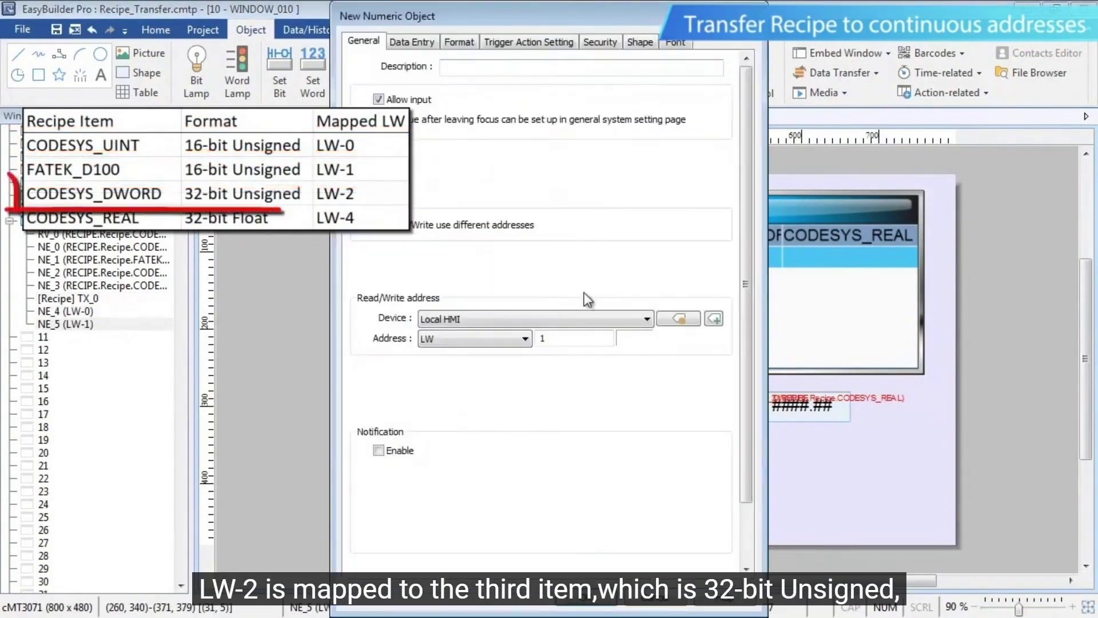
pyautogui.write('2')
pyautogui.click(458, 40)
pyautogui.click(515, 82)
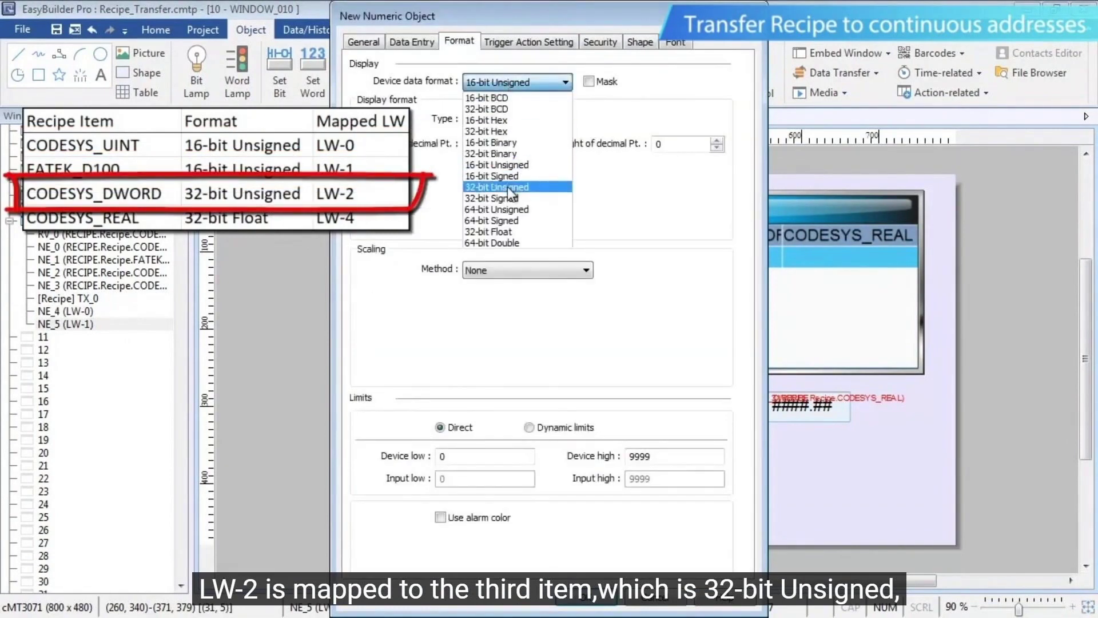
pyautogui.click(503, 192)
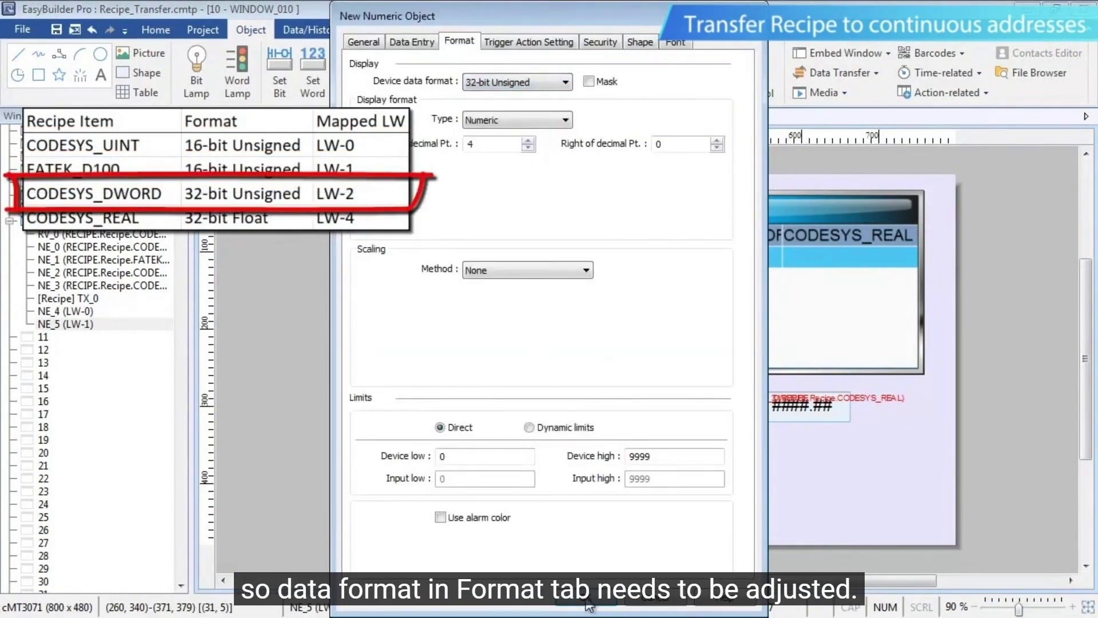
pyautogui.click(589, 601)
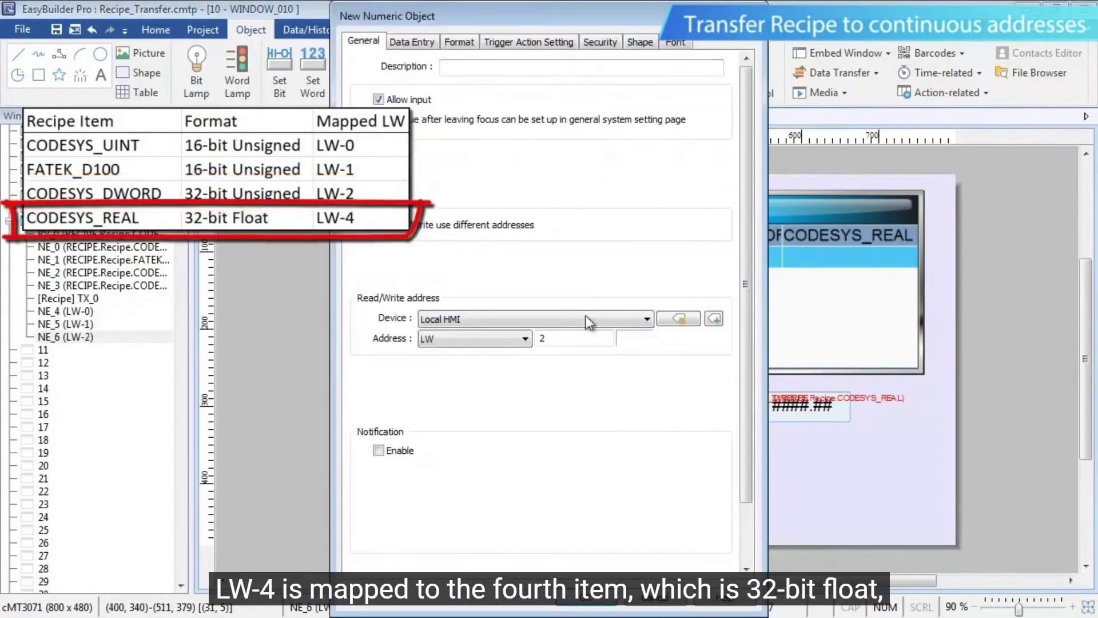
# Add a 32-bit Float numeric object for LW-4 with 2 decimal places at the row's right end, and a "Local HMI" label before the row.
pyautogui.click(458, 43)
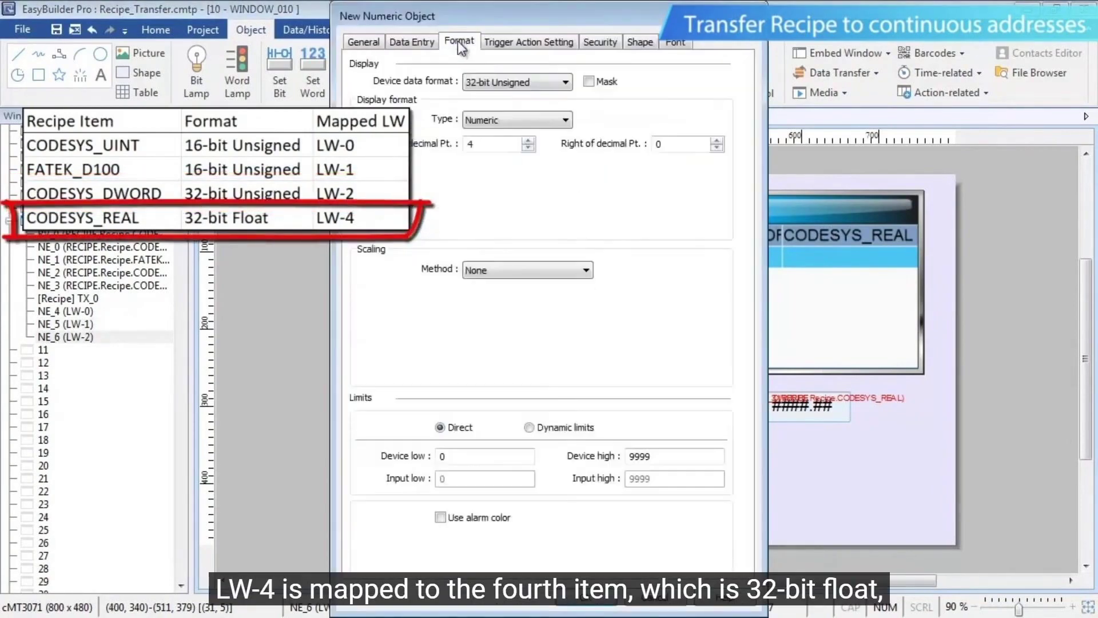
pyautogui.click(503, 86)
pyautogui.click(510, 235)
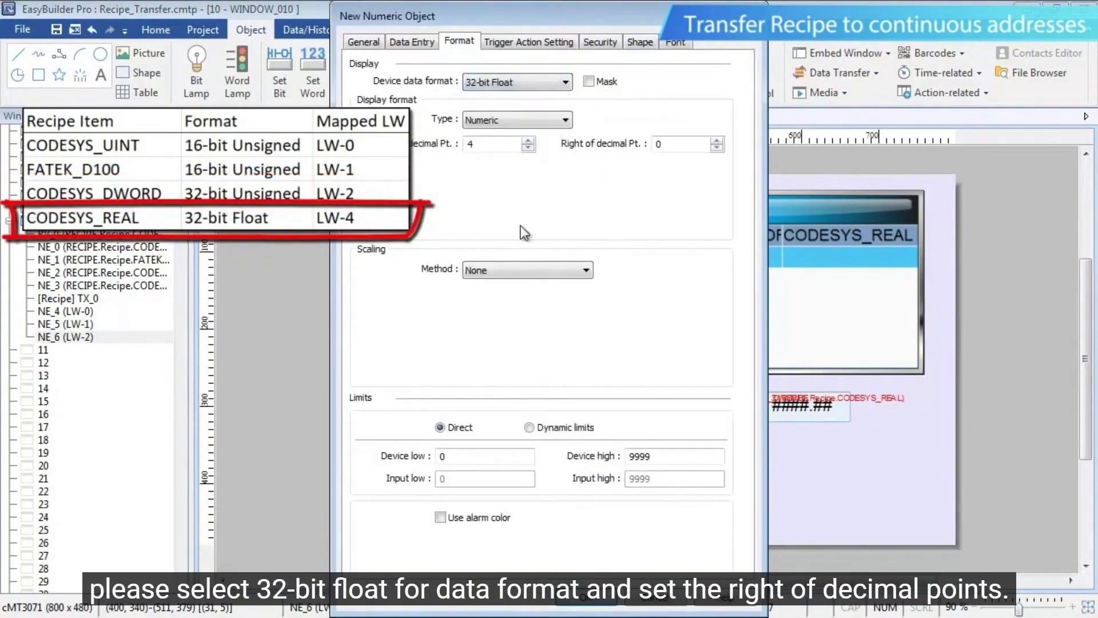
pyautogui.doubleClick(664, 143)
pyautogui.write('2')
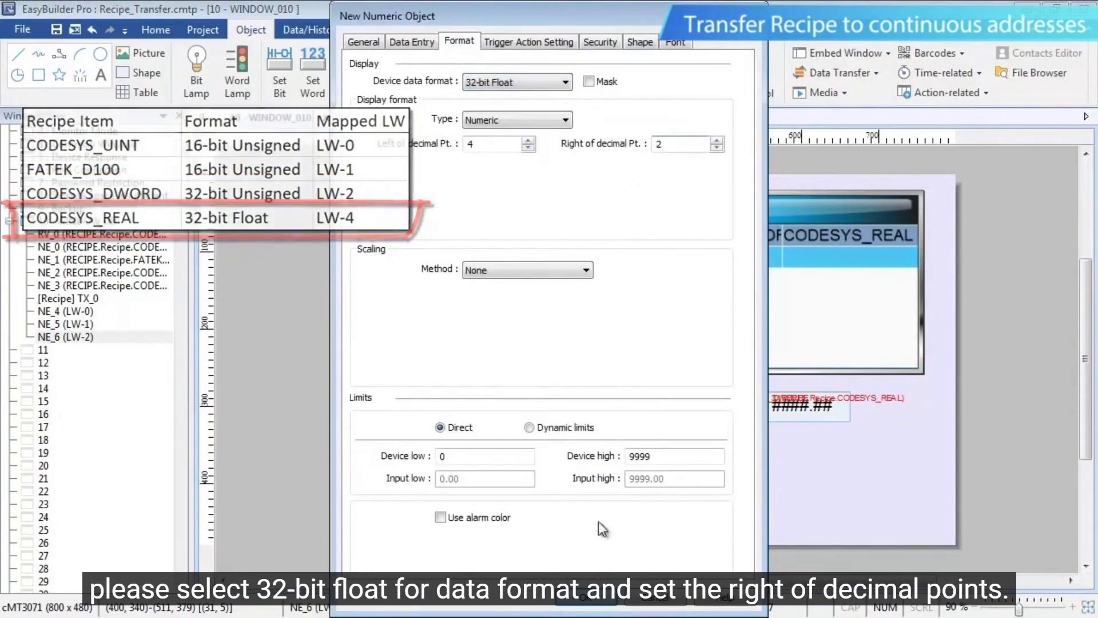
pyautogui.click(589, 603)
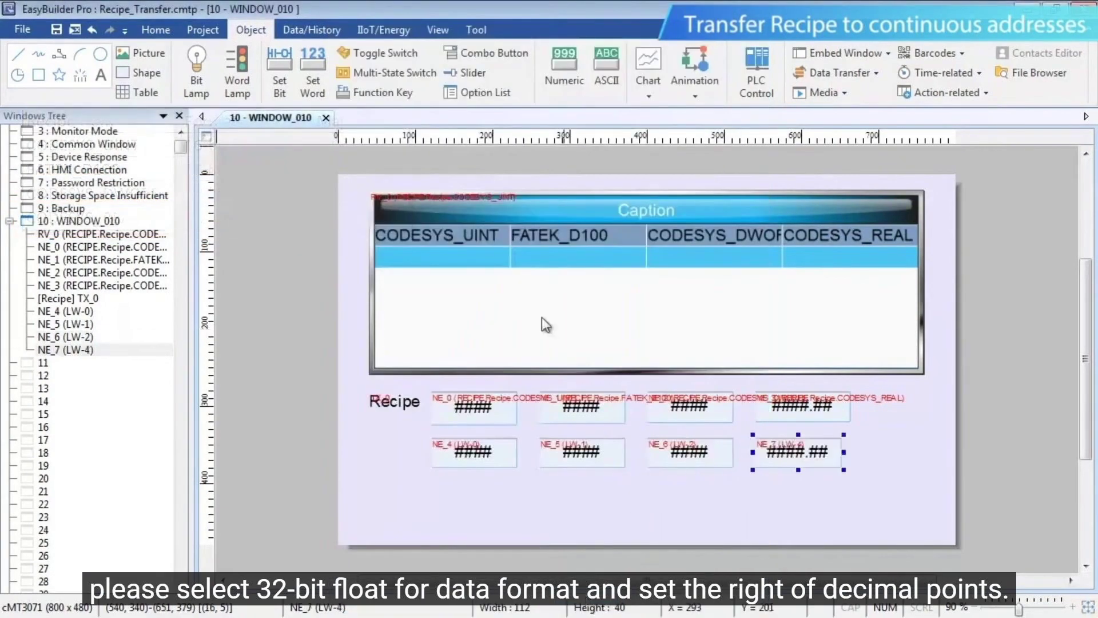
pyautogui.click(587, 599)
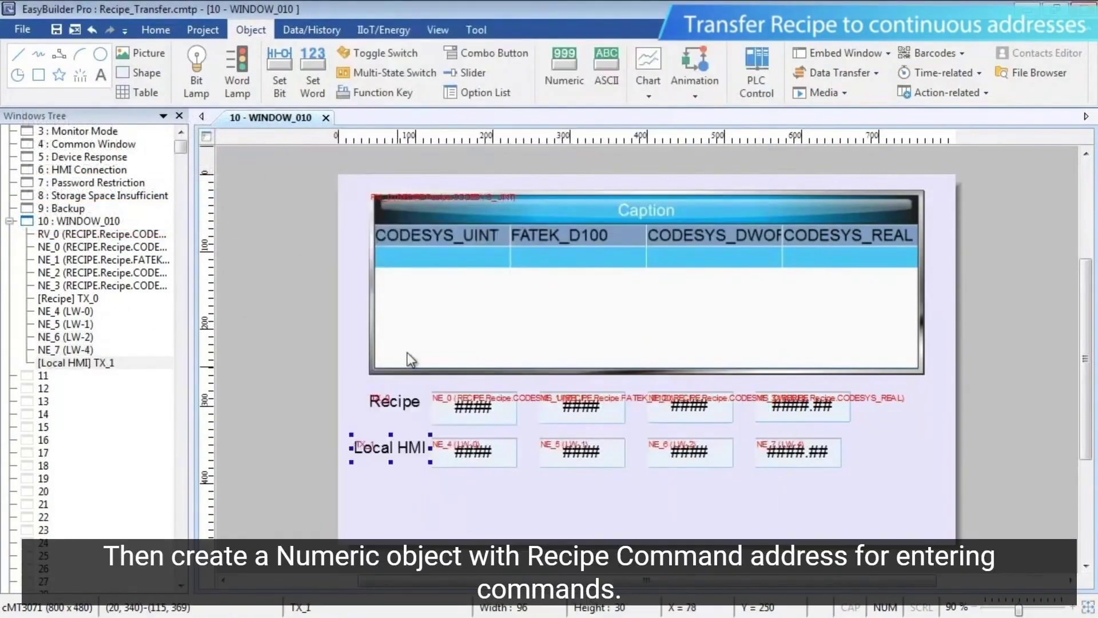
# Add a numeric object for the recipe's Command address and place it directly below the LW-0 numeric object.
pyautogui.click(564, 67)
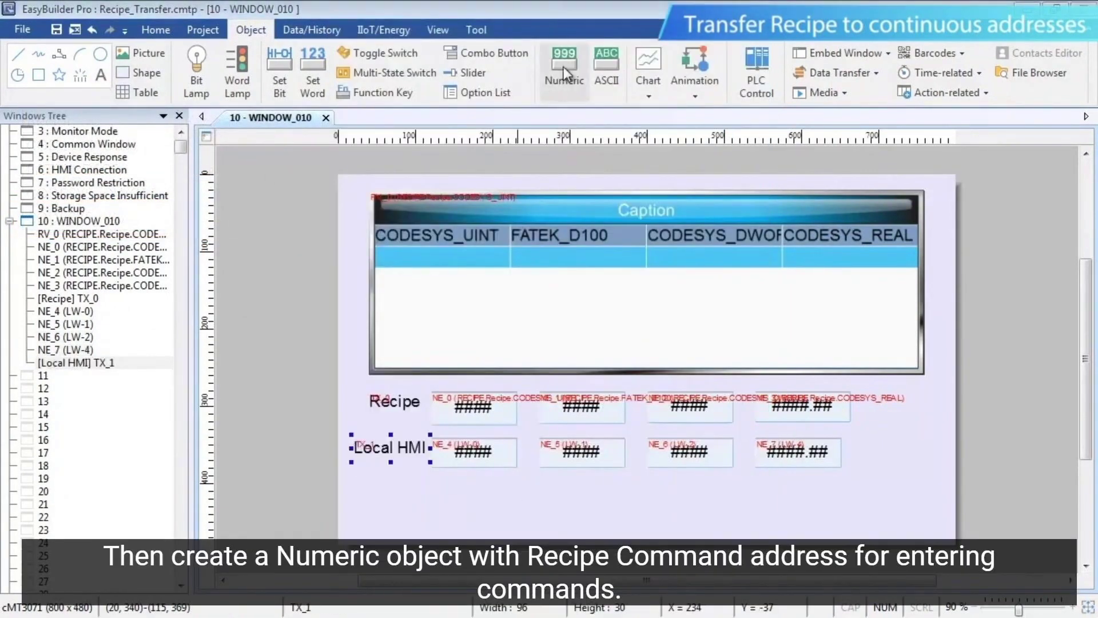
pyautogui.click(462, 339)
pyautogui.click(463, 348)
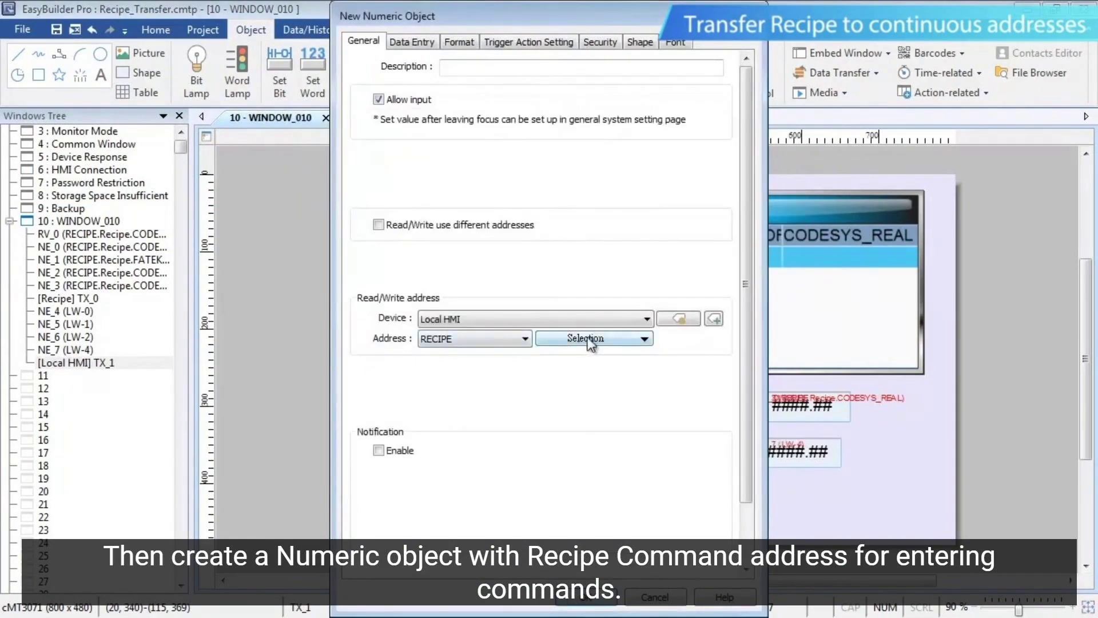
pyautogui.click(589, 338)
pyautogui.moveTo(589, 359)
pyautogui.click(724, 401)
pyautogui.click(589, 599)
pyautogui.click(446, 493)
# Add a text label reading "Command" to the left of the recipe command numeric object.
pyautogui.click(101, 74)
pyautogui.hotkey('ctrl', 'a')
pyautogui.write('Command')
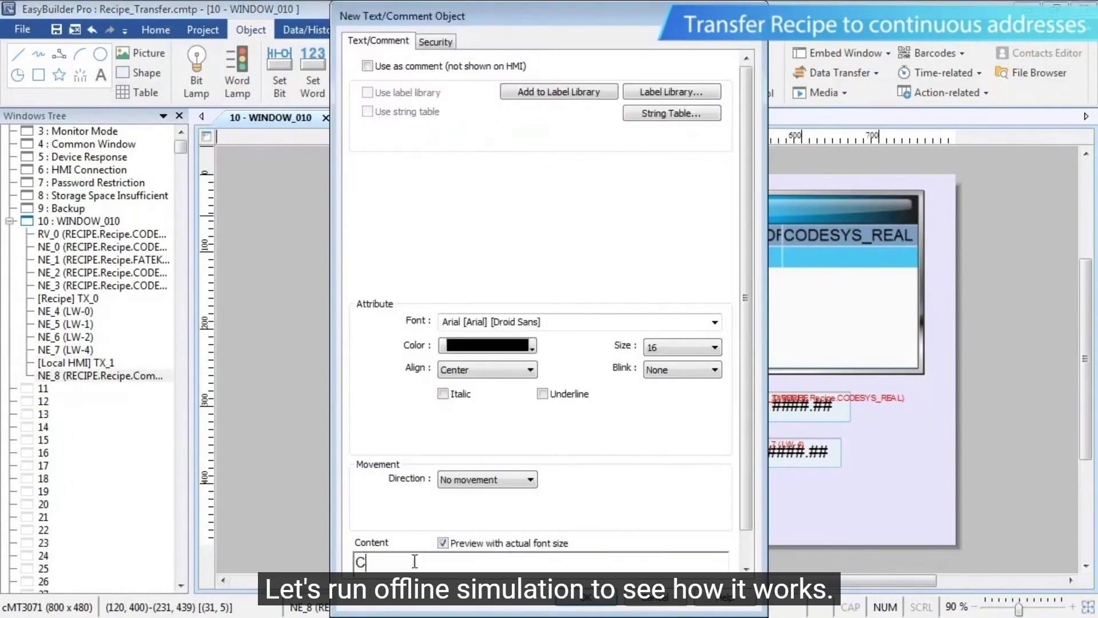
pyautogui.click(587, 599)
pyautogui.click(384, 497)
# Run the offline simulation and select the recipe record whose CODESYS_UINT value is 5.
pyautogui.click(203, 30)
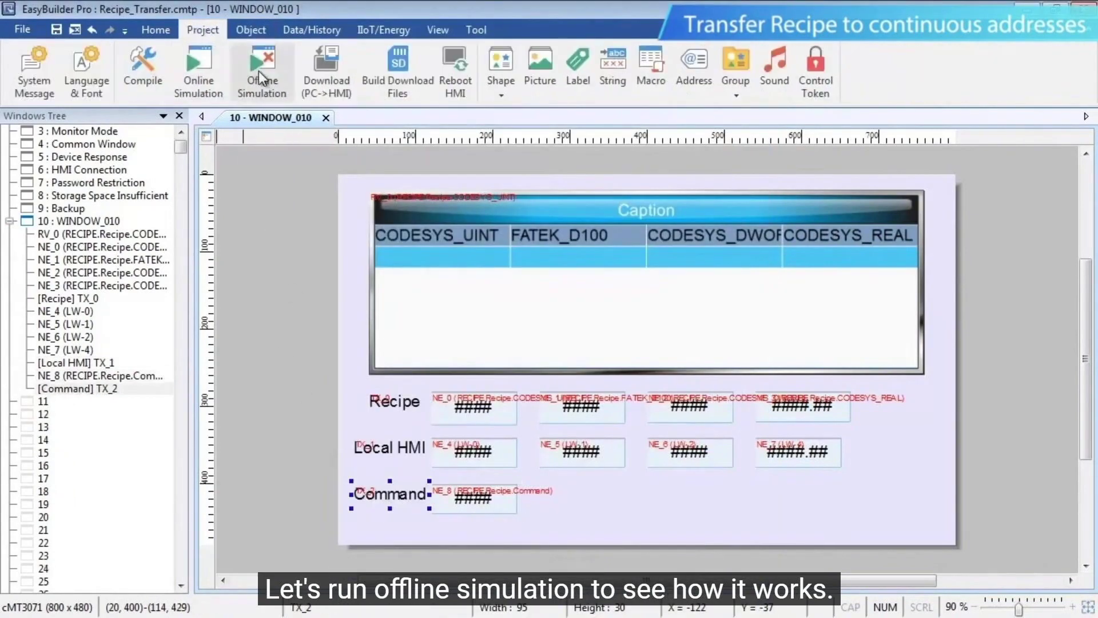
pyautogui.click(260, 69)
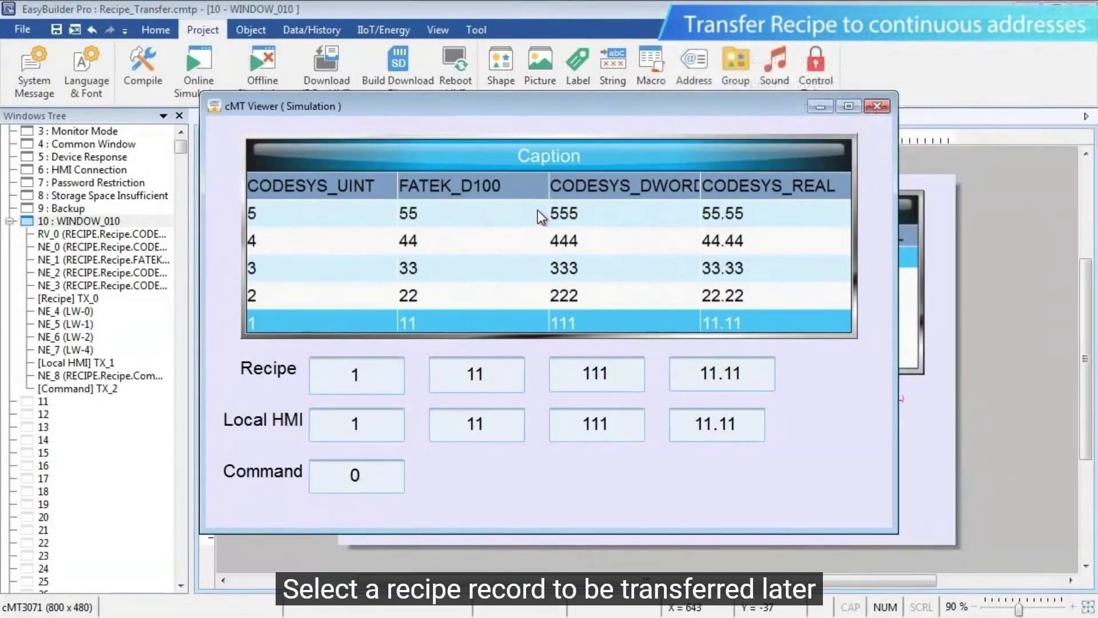
pyautogui.click(539, 211)
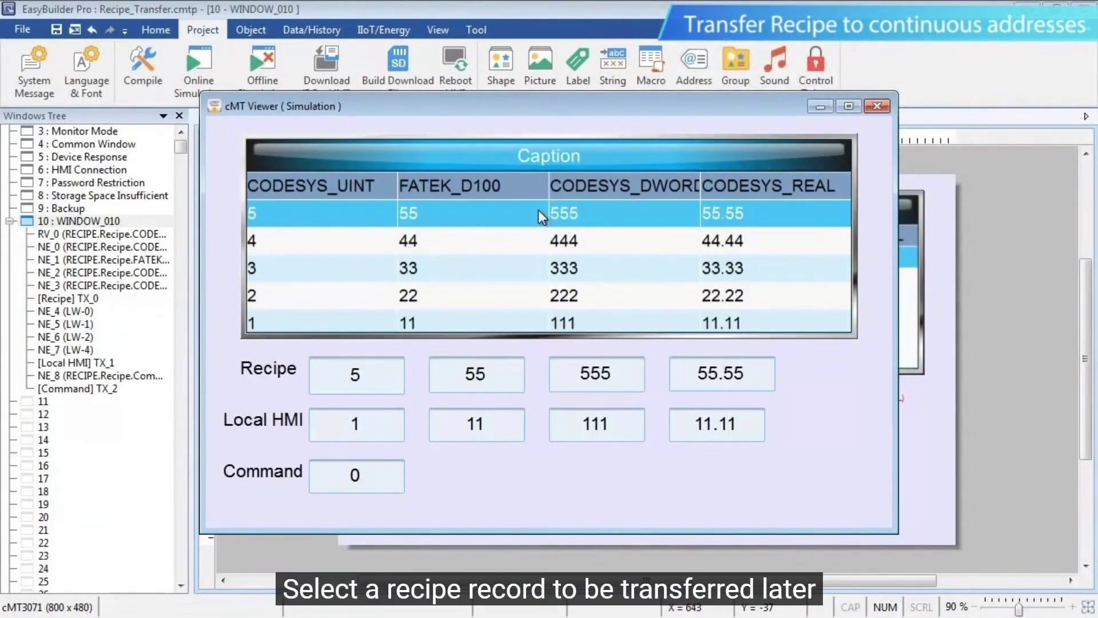
# Set the first Local HMI value in the simulation to 88.
pyautogui.click(357, 424)
pyautogui.write('88')
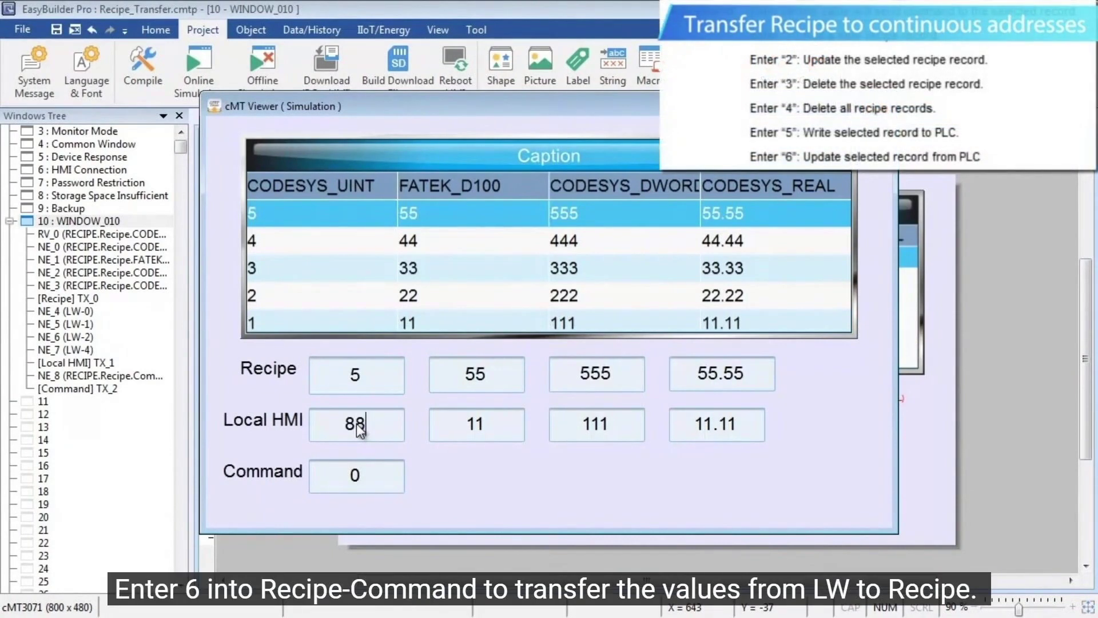
pyautogui.press('Return')
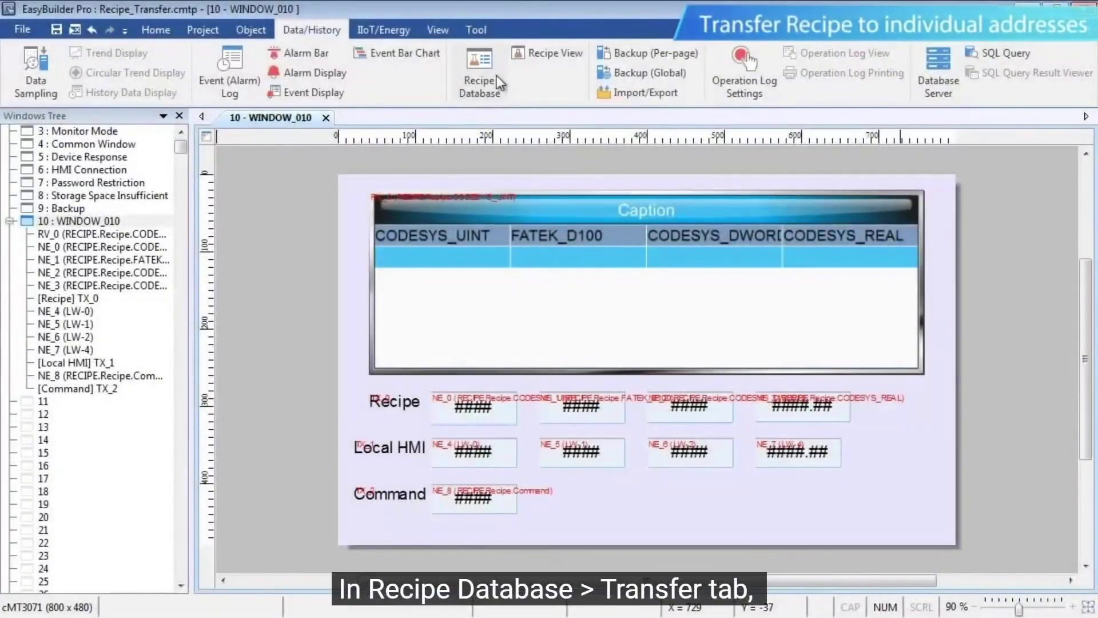
# Switch the recipe's transfer mode to individual addresses in the Recipe Database settings.
pyautogui.click(479, 73)
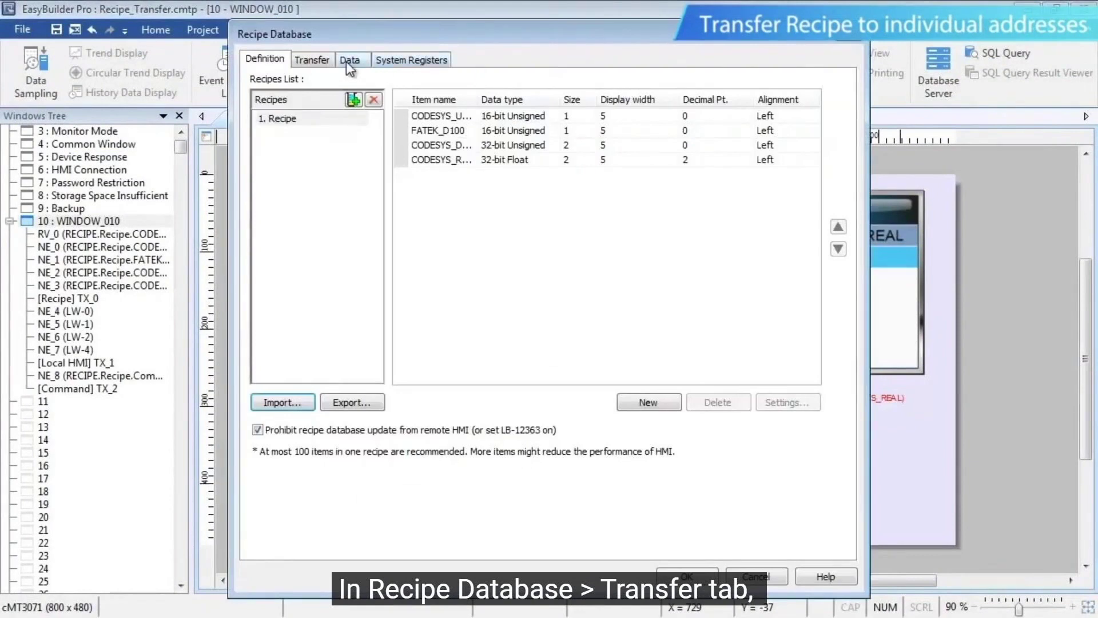
pyautogui.click(308, 61)
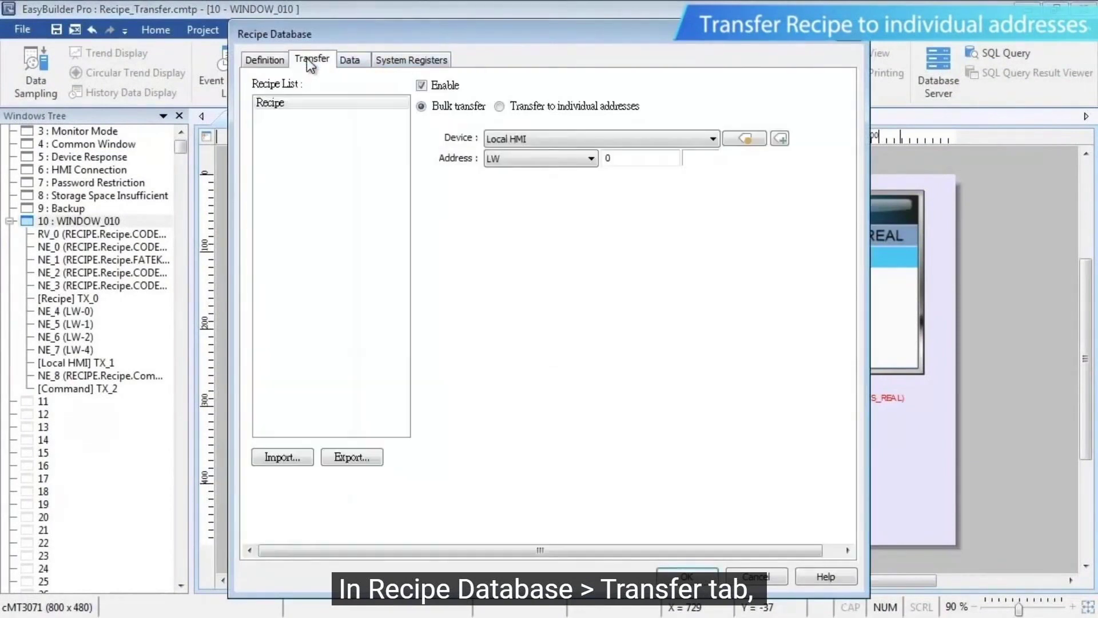
pyautogui.click(568, 107)
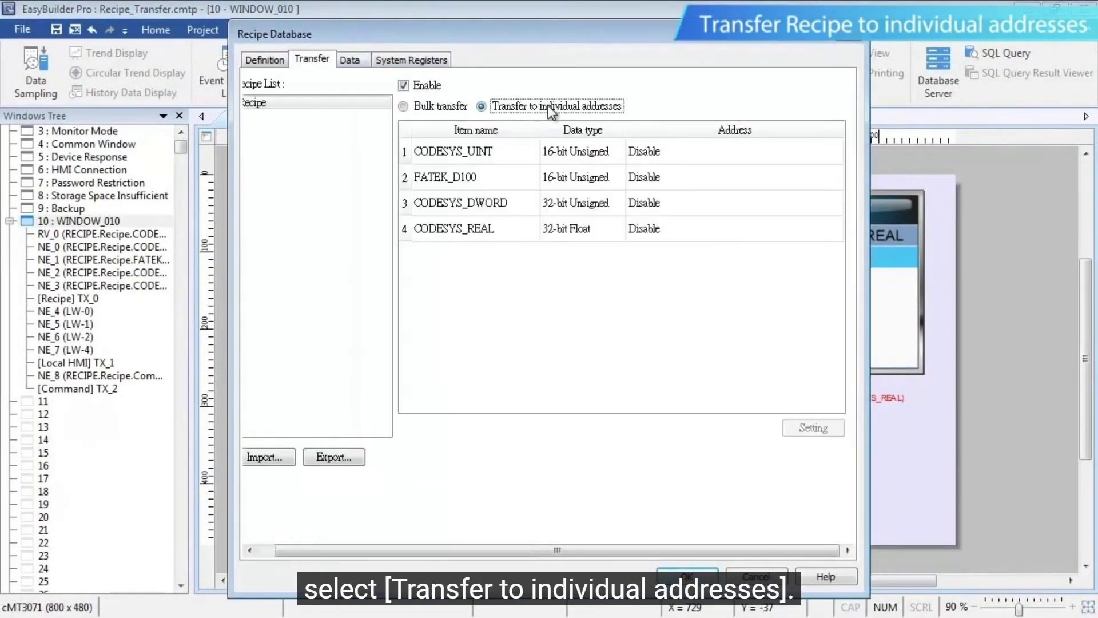
# Enable the transfer address for CODESYS_UINT and map it to the CODESYS V3 (Ethernet) tag Application.PLC_PRG.t_UINT.
pyautogui.doubleClick(672, 148)
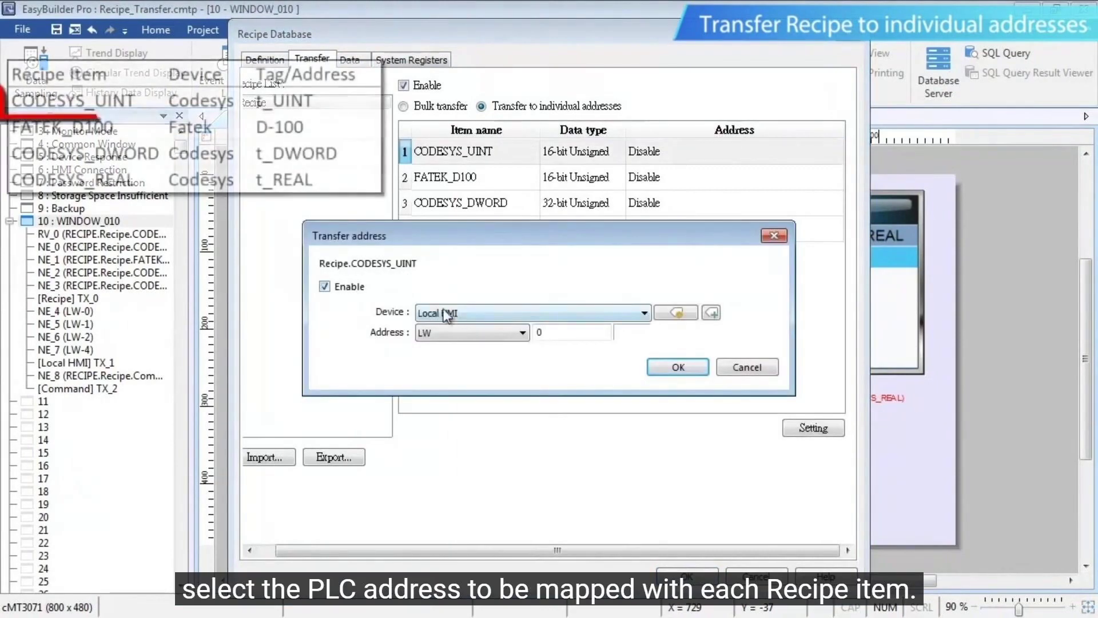
pyautogui.click(465, 313)
pyautogui.click(462, 340)
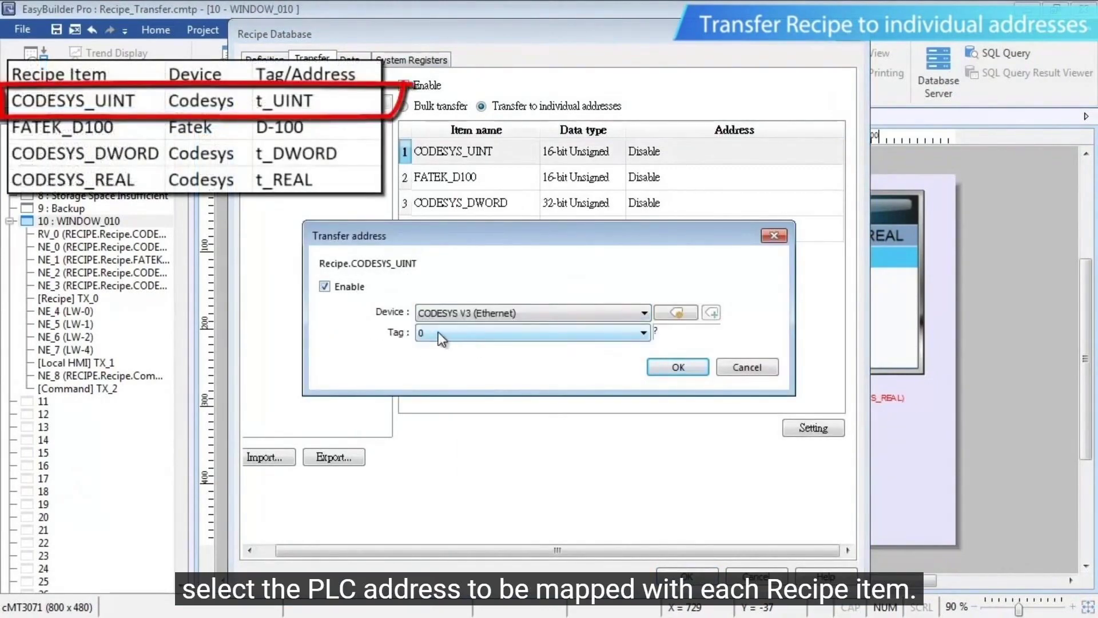
pyautogui.click(438, 333)
pyautogui.doubleClick(701, 412)
pyautogui.doubleClick(706, 412)
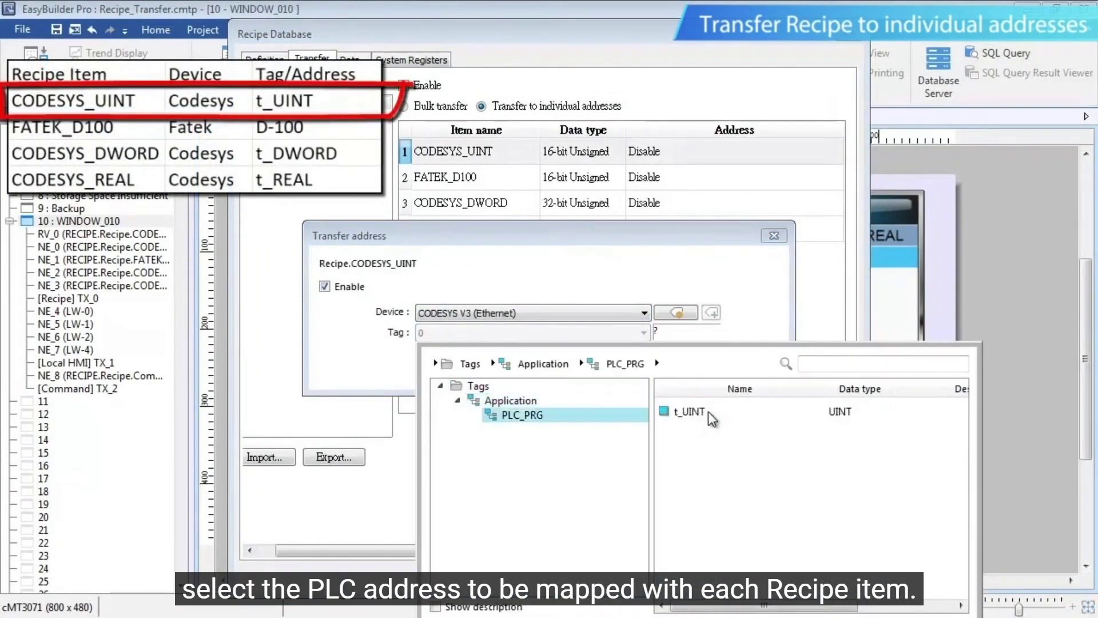
pyautogui.doubleClick(708, 411)
pyautogui.click(678, 370)
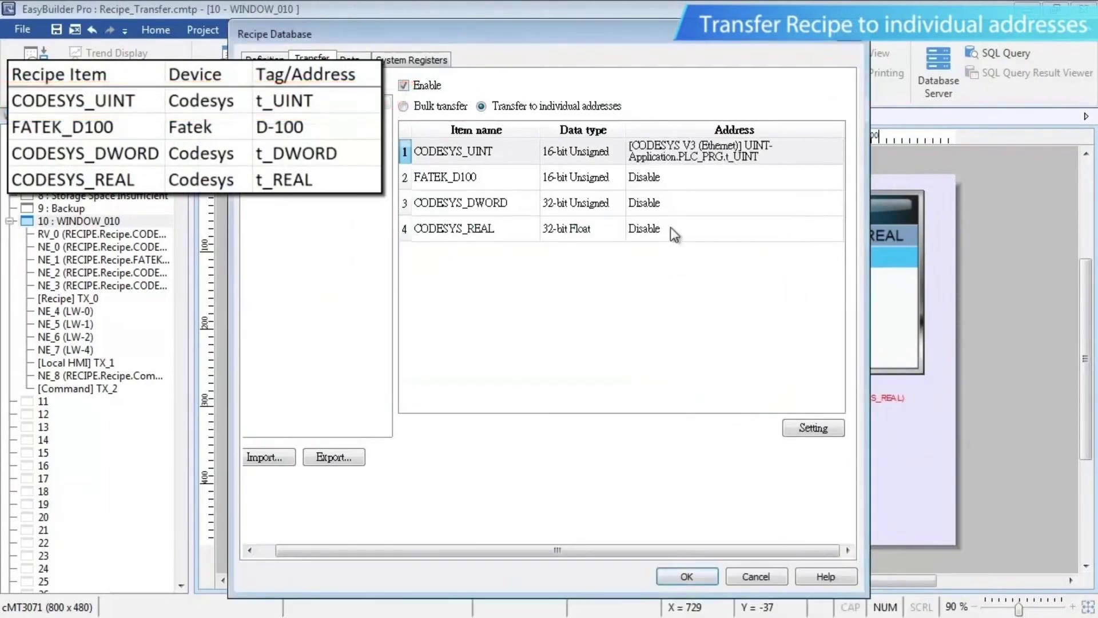
# Enable the transfer address for FATEK_D100 and map it to D-100 on the FATEK FB/FBs/B1/B1z Series device.
pyautogui.doubleClick(672, 180)
pyautogui.click(347, 288)
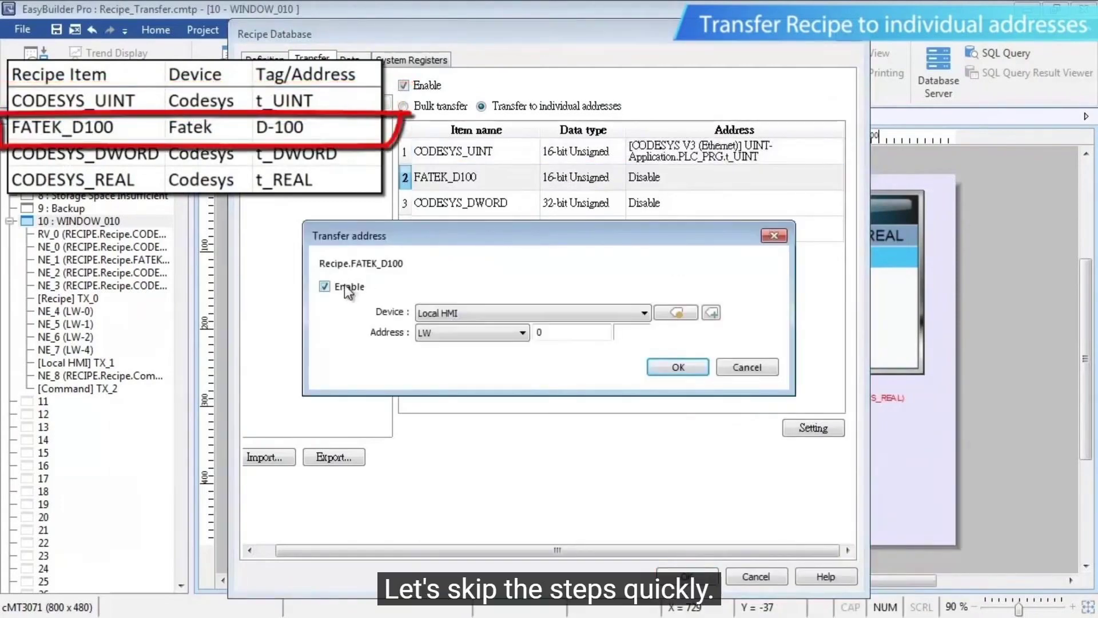
pyautogui.click(463, 312)
pyautogui.click(478, 345)
pyautogui.click(437, 334)
pyautogui.click(509, 304)
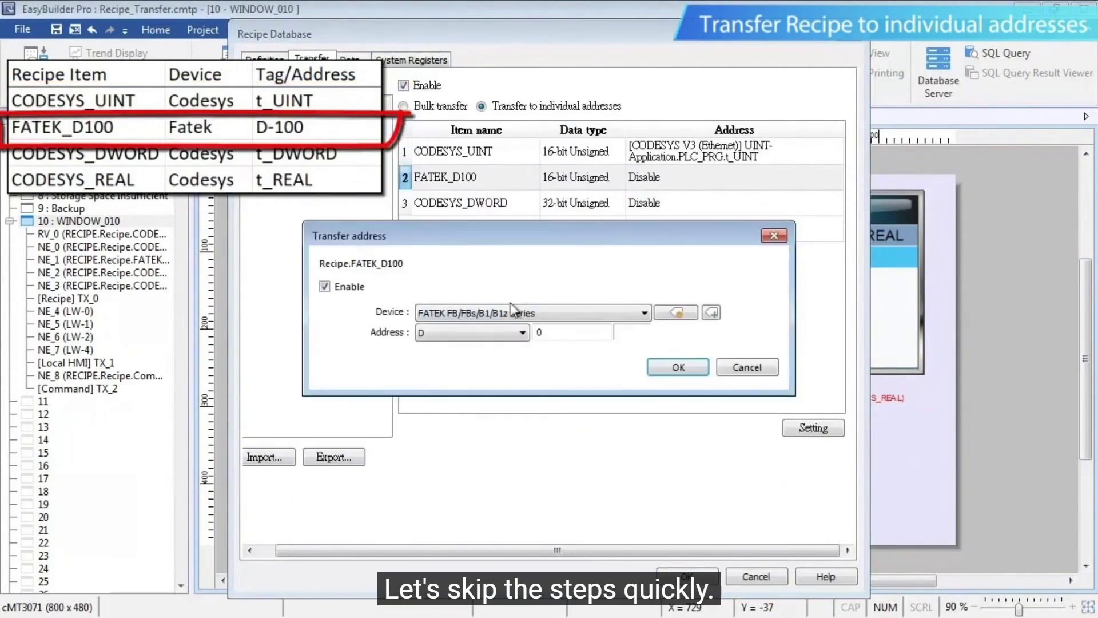
pyautogui.doubleClick(572, 332)
pyautogui.write('100')
pyautogui.click(665, 367)
# Enable the transfer address for CODESYS_DWORD and map it to the CODESYS V3 (Ethernet) tag Application.PLC_PRG.t_DWORD.
pyautogui.doubleClick(658, 204)
pyautogui.click(347, 287)
pyautogui.click(464, 314)
pyautogui.click(470, 341)
pyautogui.click(572, 332)
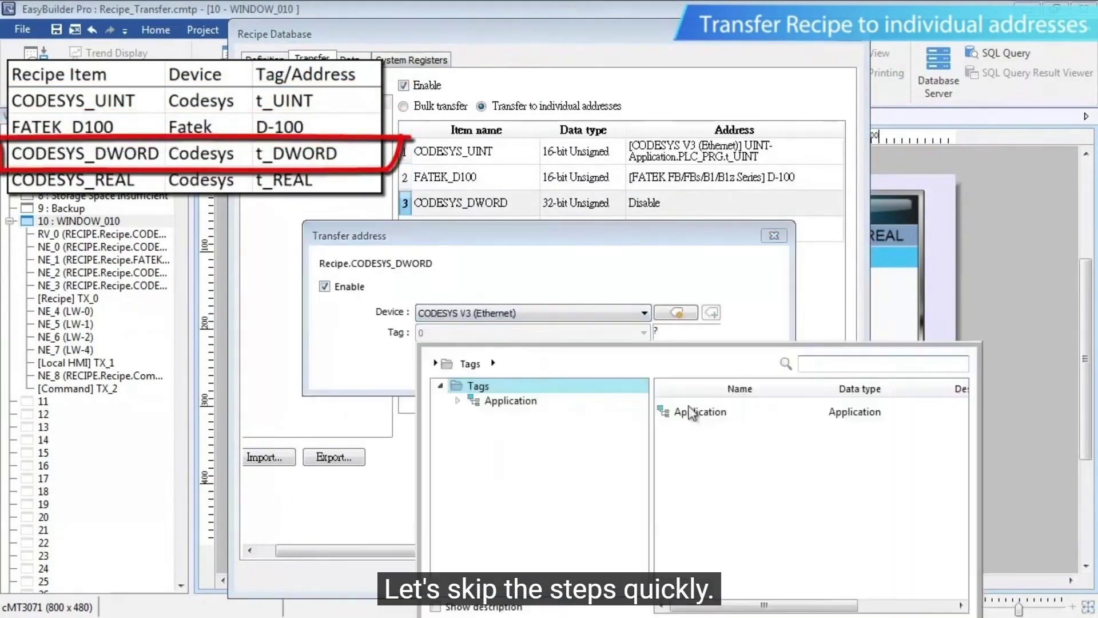
pyautogui.doubleClick(691, 411)
pyautogui.doubleClick(692, 412)
pyautogui.doubleClick(692, 412)
pyautogui.click(678, 367)
# Map CODESYS_REAL to the CODESYS V3 (Ethernet) tag Application.PLC_PRG.t_REAL and apply the Recipe Database settings.
pyautogui.doubleClick(657, 228)
pyautogui.click(346, 288)
pyautogui.click(462, 313)
pyautogui.click(439, 334)
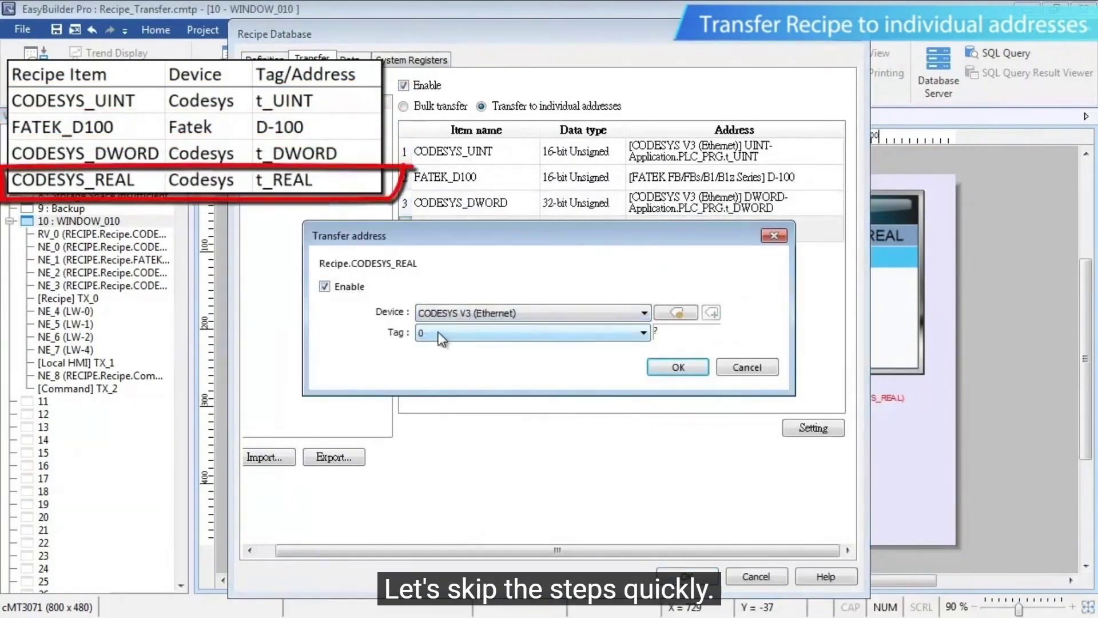
pyautogui.click(441, 333)
pyautogui.doubleClick(708, 410)
pyautogui.doubleClick(708, 412)
pyautogui.doubleClick(702, 425)
pyautogui.click(678, 368)
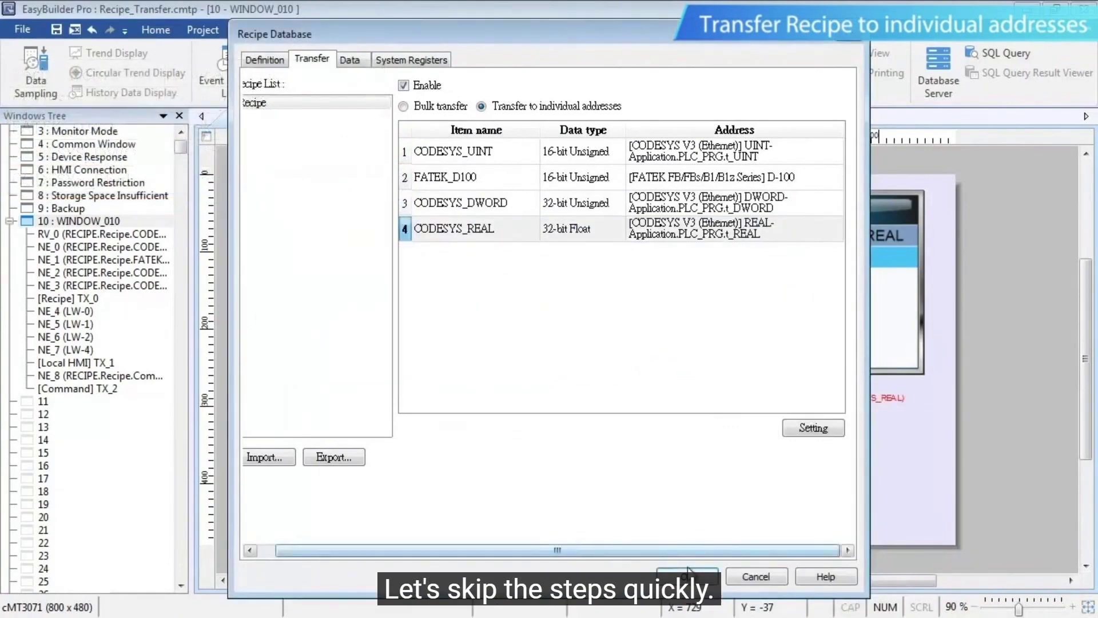
pyautogui.click(688, 575)
# Change the text of the "Local HMI" label to "Devices".
pyautogui.doubleClick(386, 445)
pyautogui.click(515, 597)
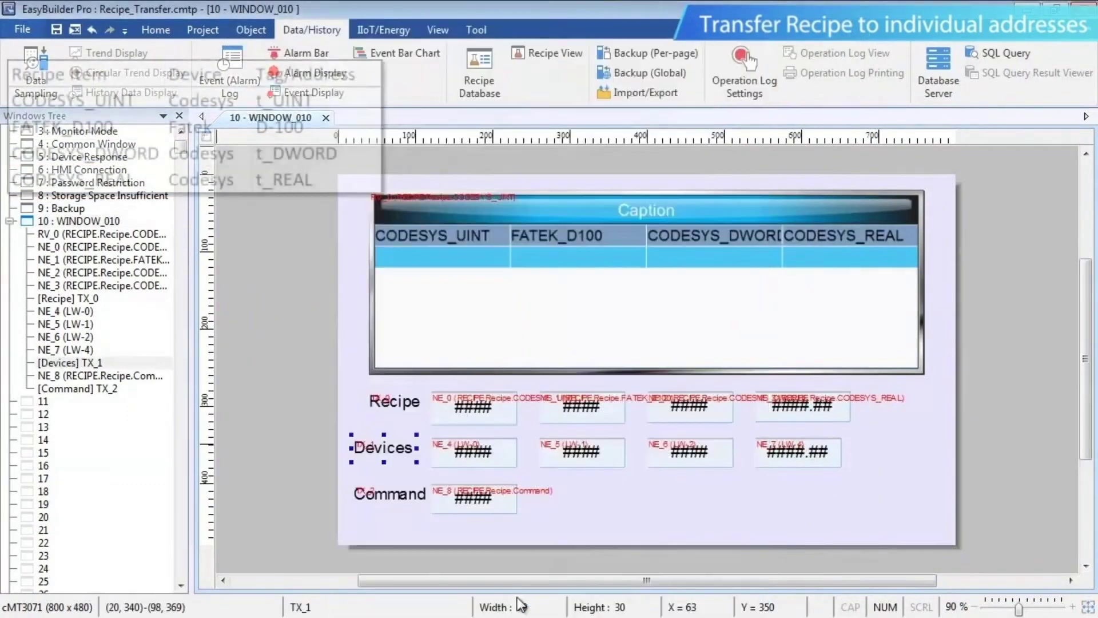
# Change the address of the LW-0 numeric object to the CODESYS V3 (Ethernet) tag t_UINT.
pyautogui.doubleClick(472, 452)
pyautogui.click(467, 320)
pyautogui.click(474, 344)
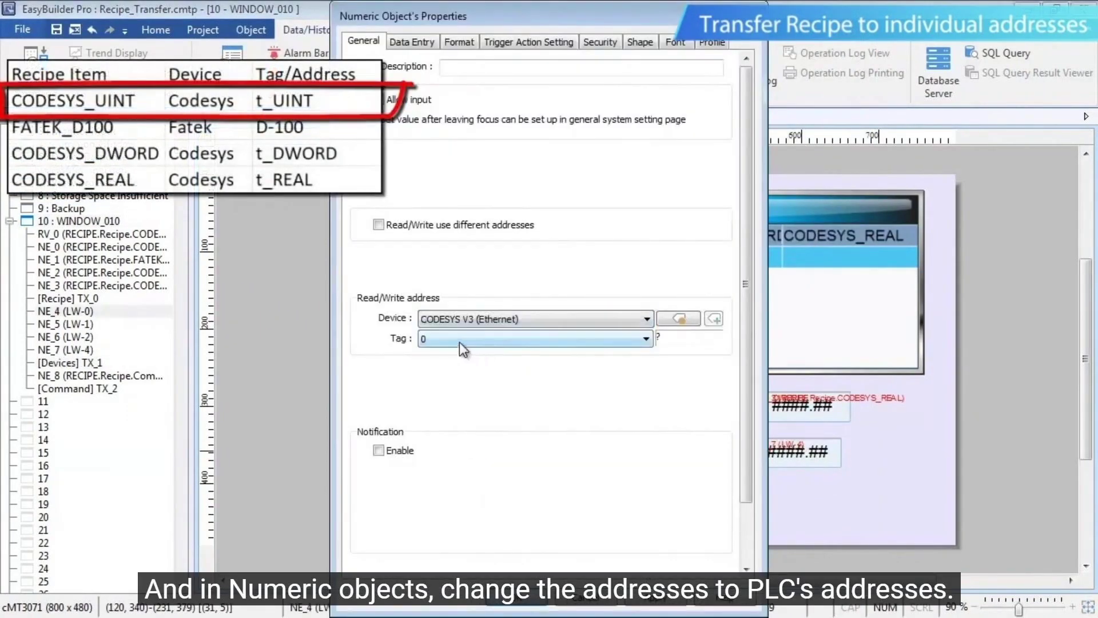
pyautogui.click(459, 341)
pyautogui.doubleClick(711, 90)
pyautogui.doubleClick(712, 91)
pyautogui.doubleClick(696, 141)
pyautogui.click(515, 598)
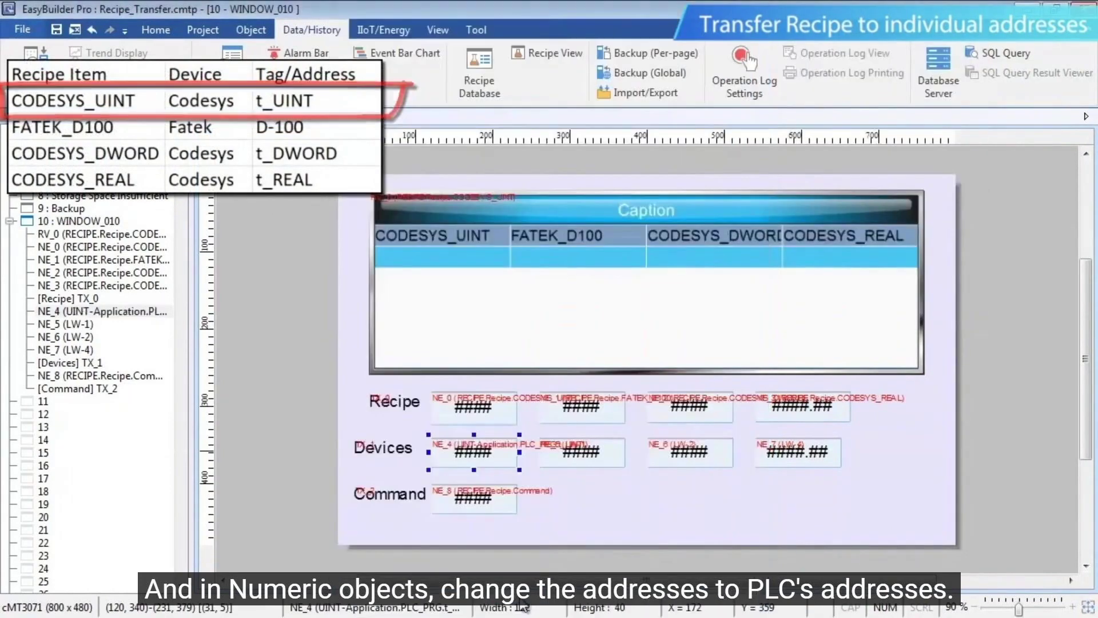
# Change the address of the LW-1 numeric object to D-100 on the FATEK FB/FBs/B1/B1z Series device.
pyautogui.doubleClick(590, 452)
pyautogui.click(478, 321)
pyautogui.click(489, 357)
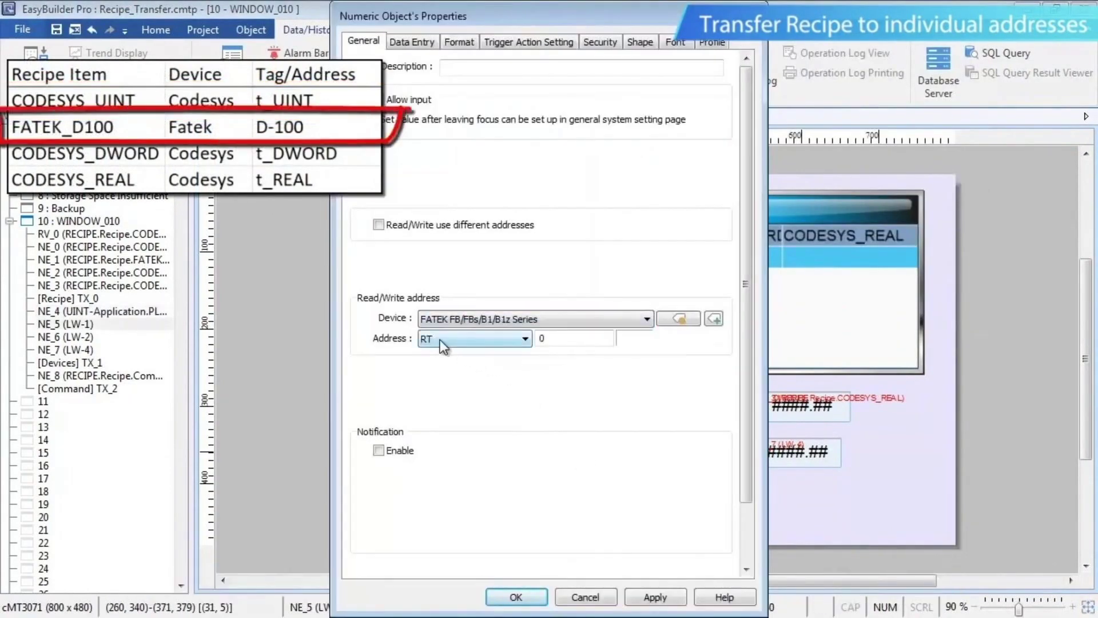
pyautogui.write('100')
pyautogui.click(516, 597)
# Change the address of the LW-2 numeric object to the CODESYS V3 (Ethernet) tag t_DWORD.
pyautogui.doubleClick(691, 453)
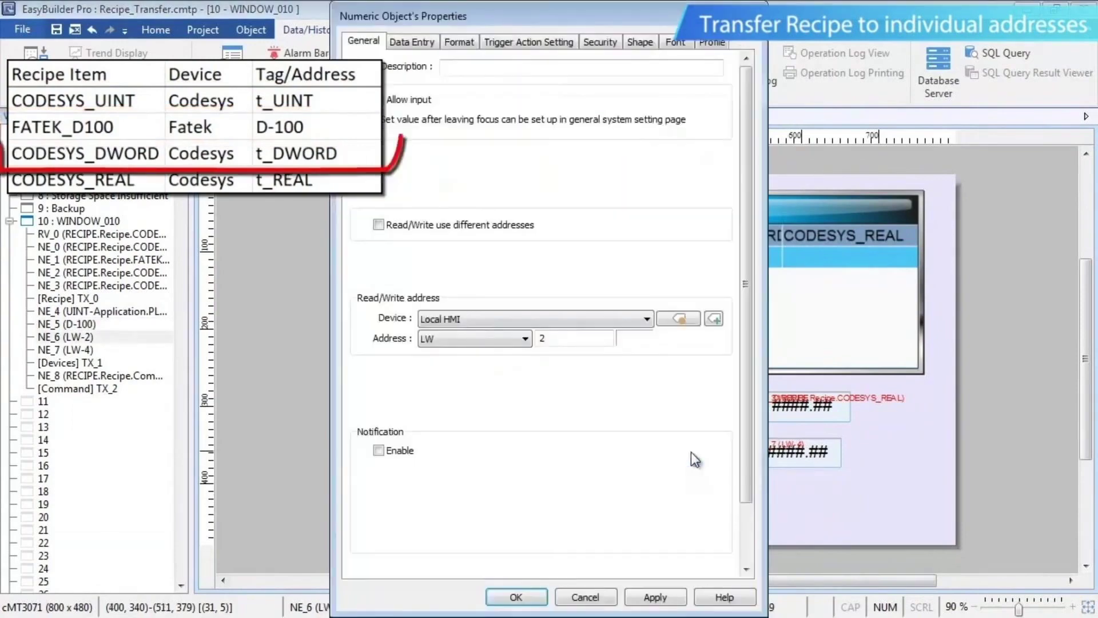
pyautogui.click(538, 319)
pyautogui.click(444, 344)
pyautogui.doubleClick(698, 87)
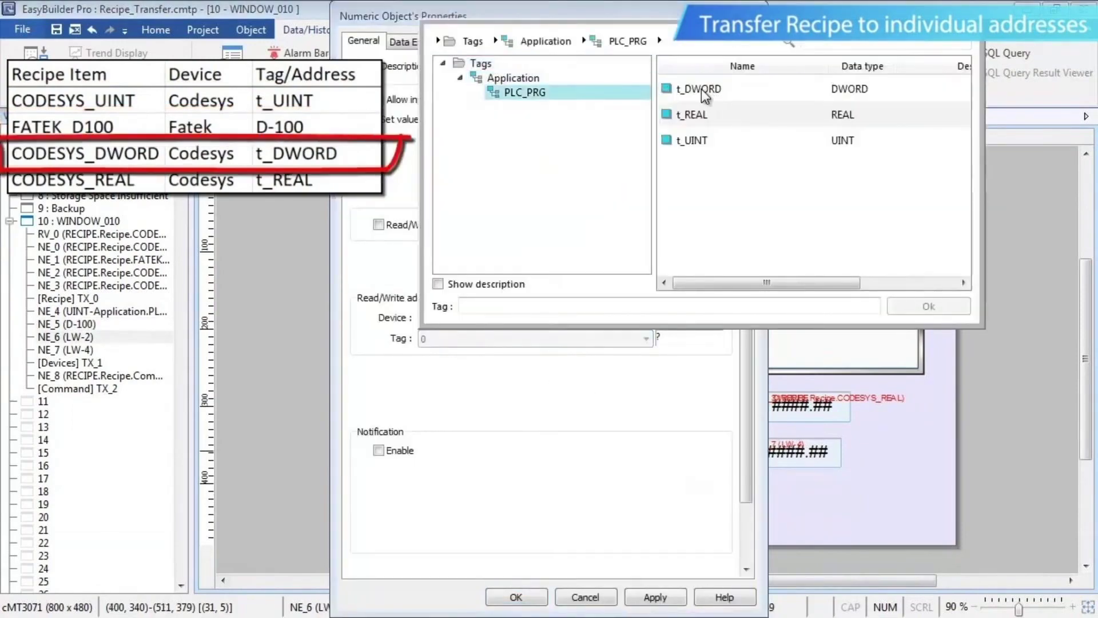
pyautogui.doubleClick(701, 88)
pyautogui.click(516, 597)
# Change the address of the LW-4 numeric object to the CODESYS V3 (Ethernet) tag t_REAL.
pyautogui.doubleClick(796, 452)
pyautogui.click(537, 319)
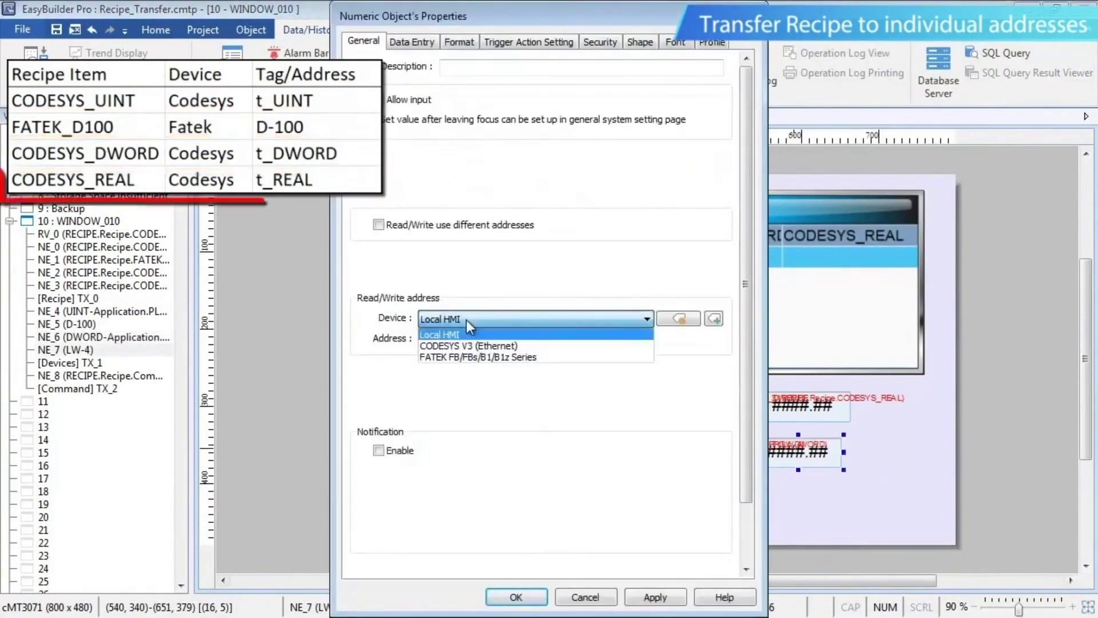
pyautogui.click(444, 342)
pyautogui.click(443, 343)
pyautogui.doubleClick(698, 87)
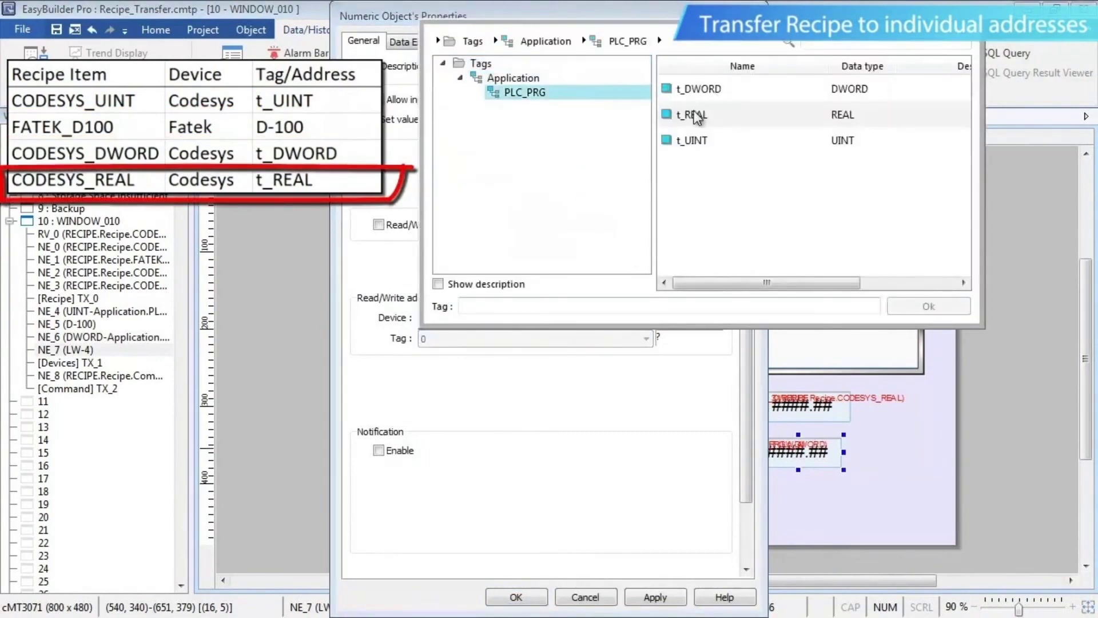
pyautogui.doubleClick(663, 115)
pyautogui.click(516, 597)
# Switch to the running cMT3071 simulation and enter 6 in the Command object to update the selected recipe record from the PLC.
pyautogui.click(252, 29)
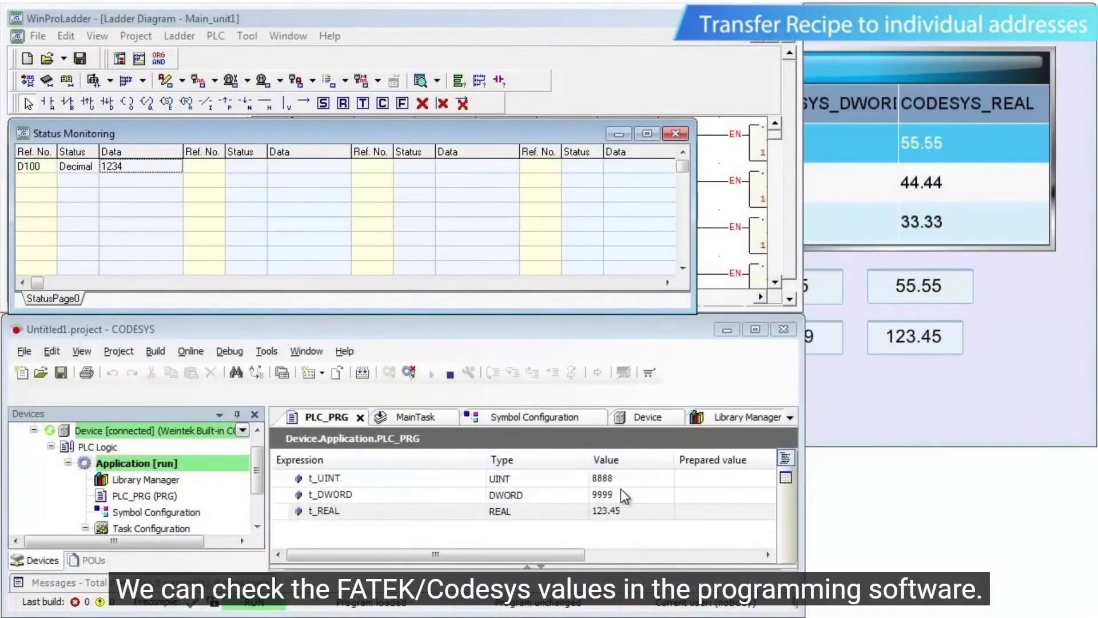
pyautogui.click(859, 366)
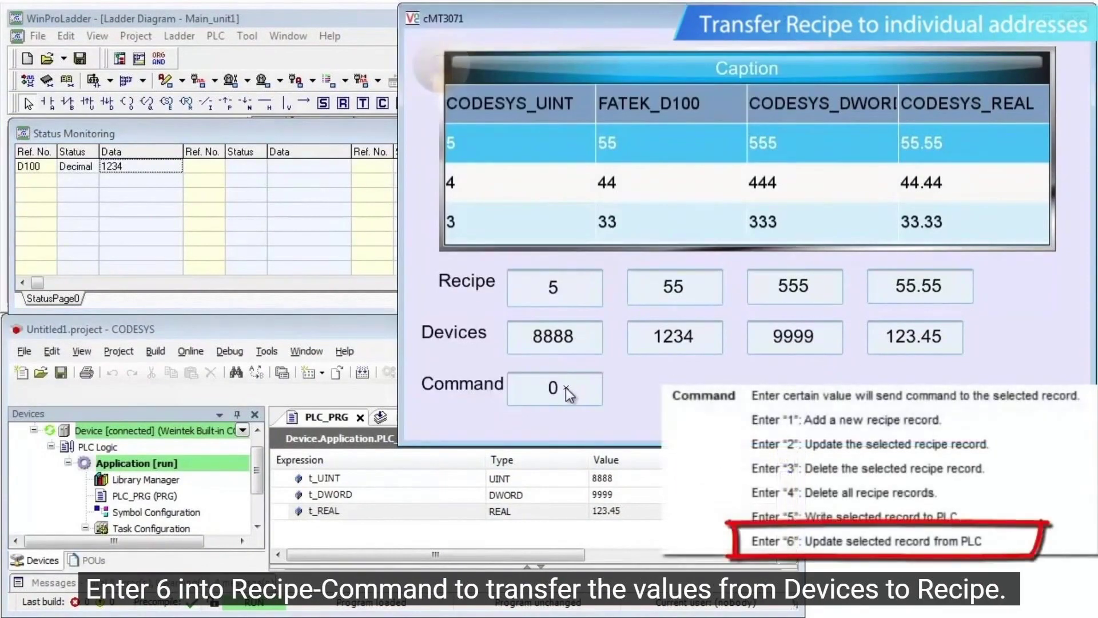
pyautogui.write('6')
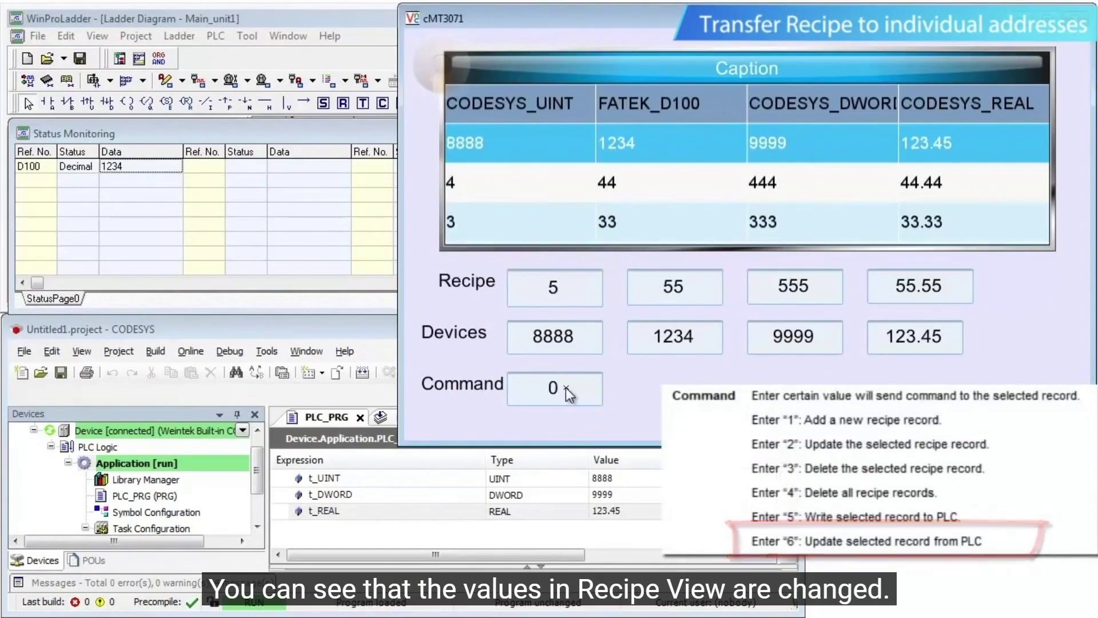
# Select the second recipe record and enter 5 in the Command object to write that record to the PLC.
pyautogui.click(784, 181)
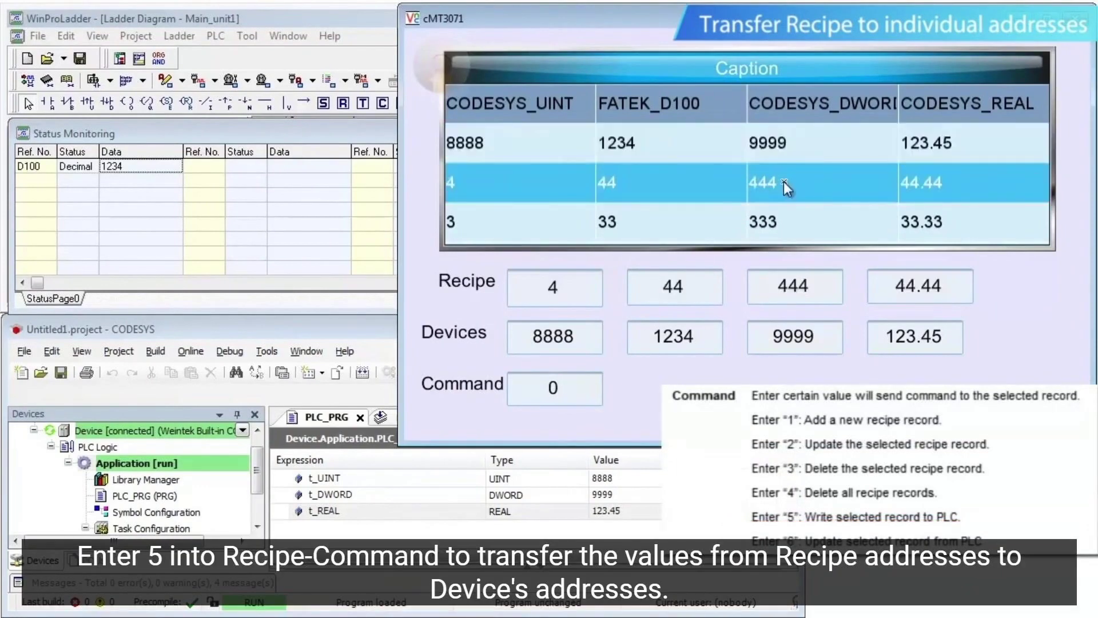
pyautogui.write('5')
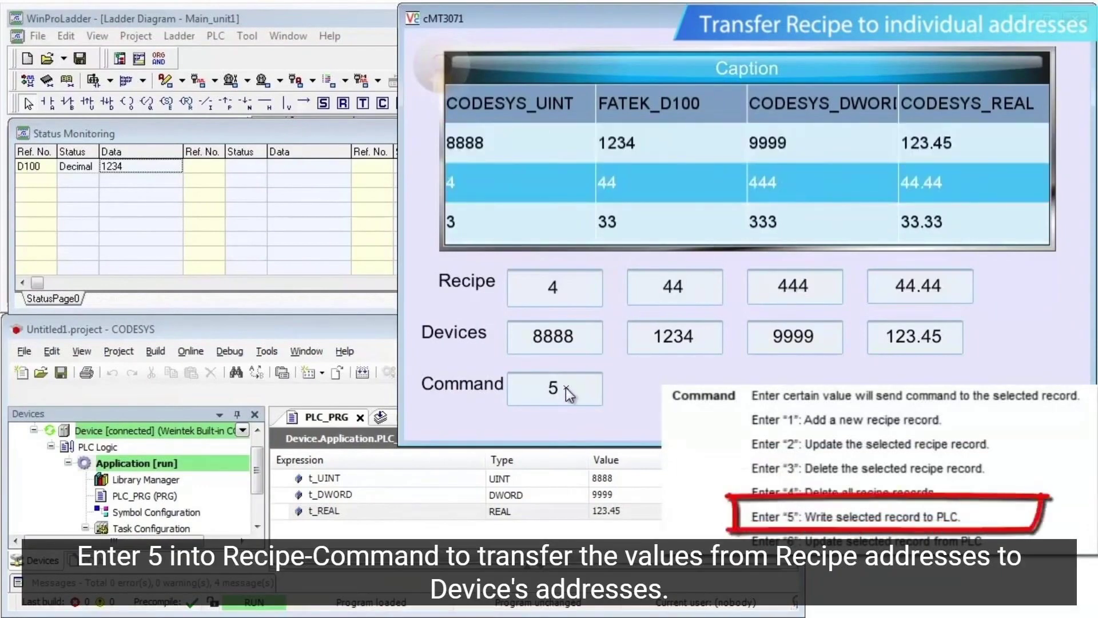
pyautogui.press('Return')
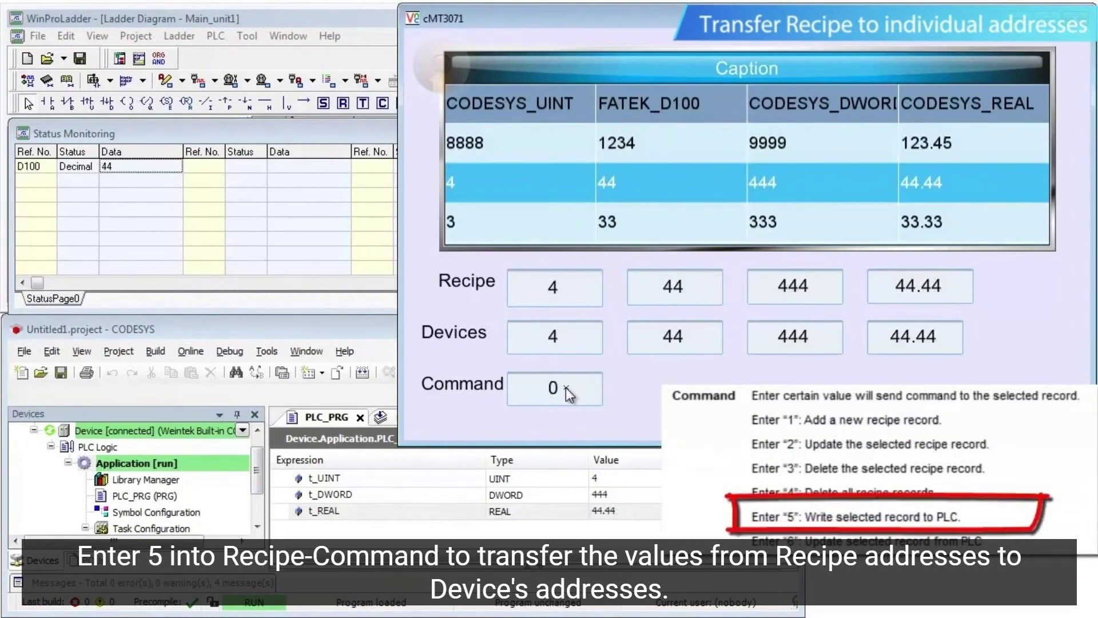